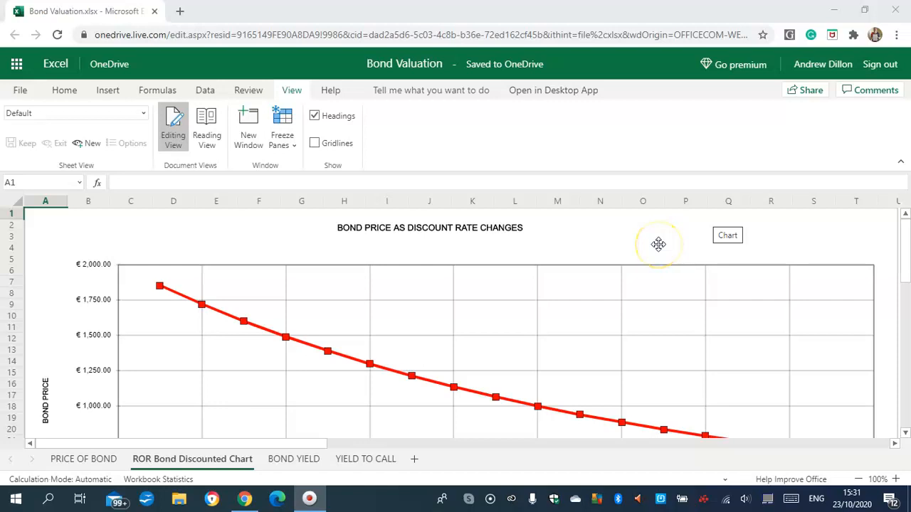
- Examine the bond price chart from its title down to the discount rate axis
left_click(907, 263)
left_click_drag(907, 269, 908, 309)
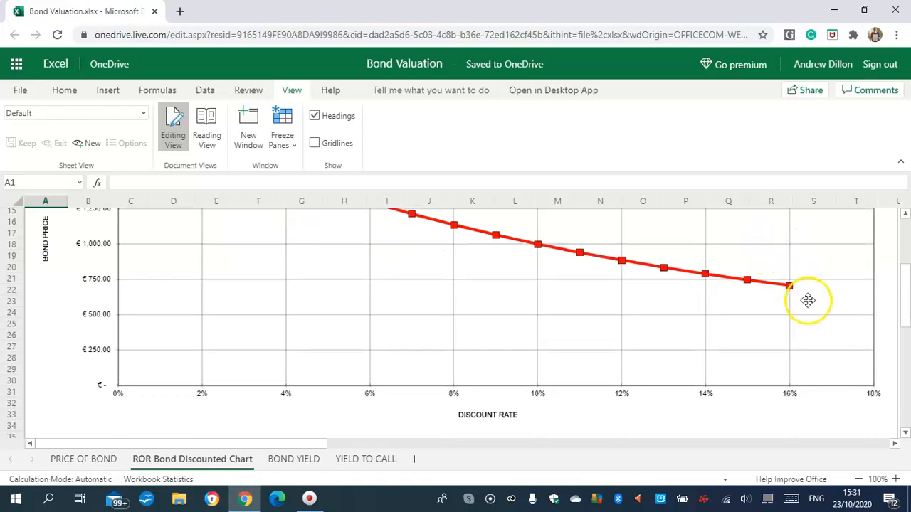
left_click_drag(908, 306, 907, 268)
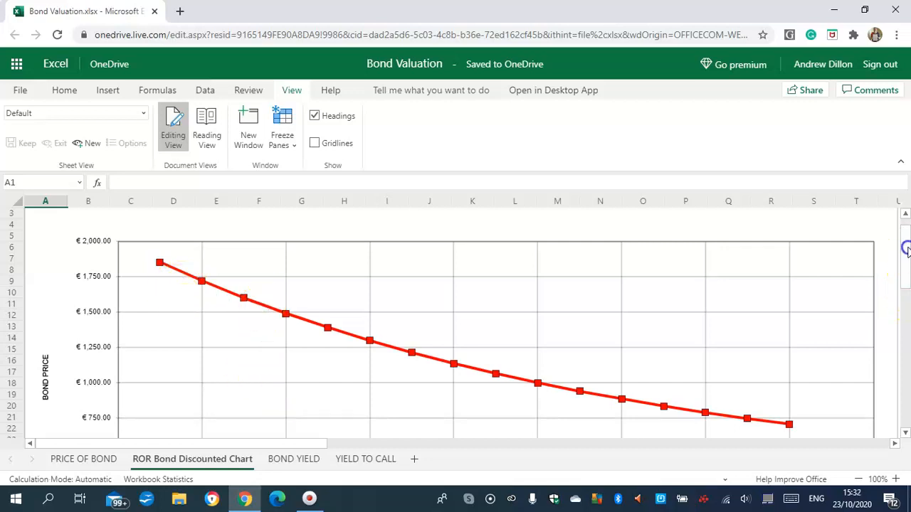
left_click_drag(907, 249, 907, 208)
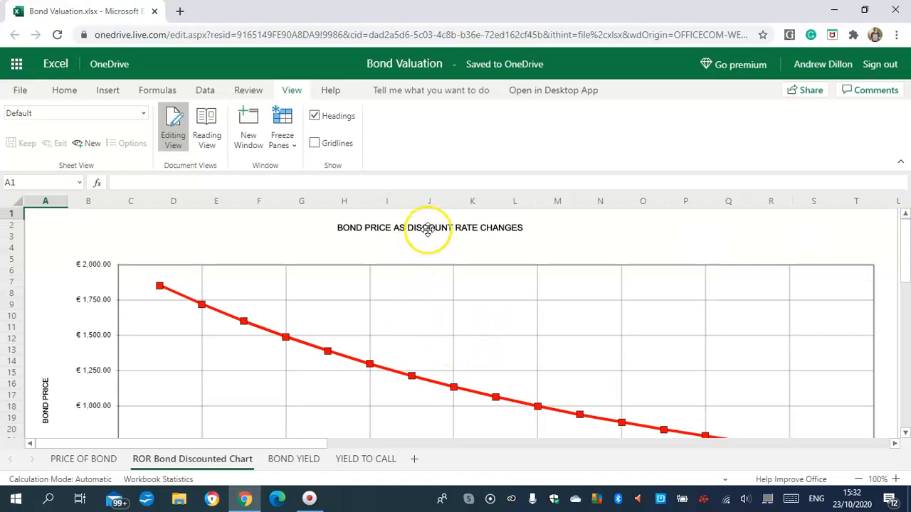
- On the BOND YIELD sheet, enter =IF($B$10>0.49,$B$9*$B$8/2,0) in cell E8 for the period 1 interest cash flow
left_click(301, 462)
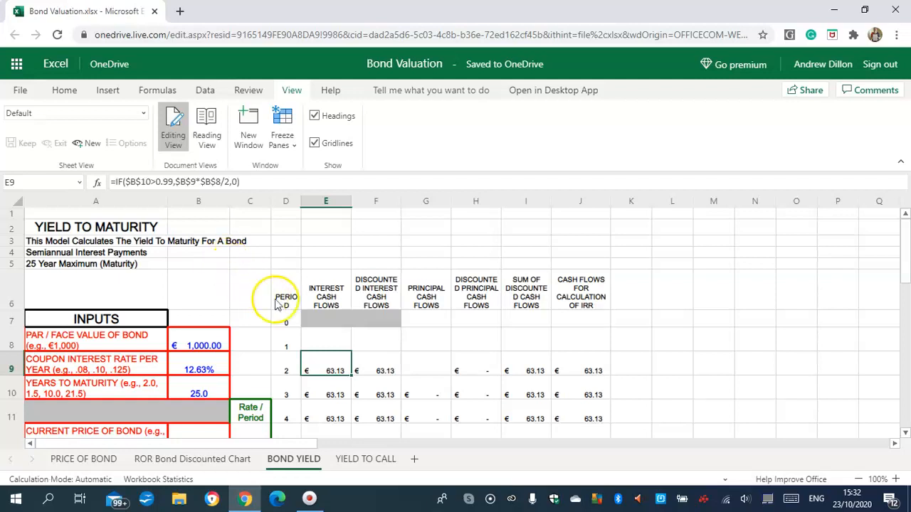
left_click(324, 339)
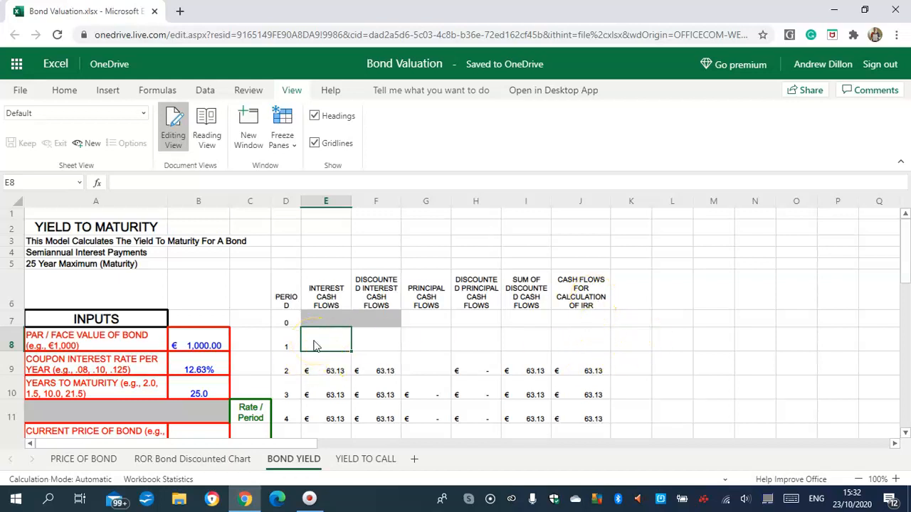
key("Caps_Lock")
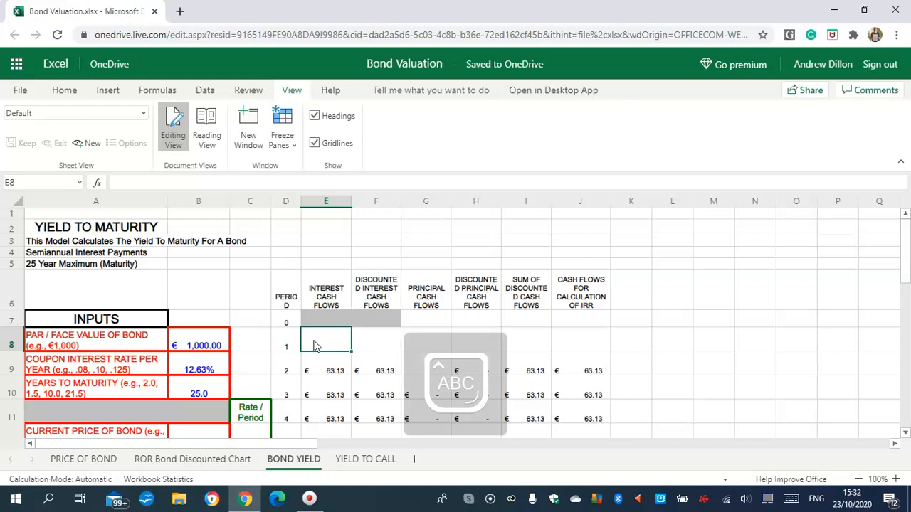
type("=IF")
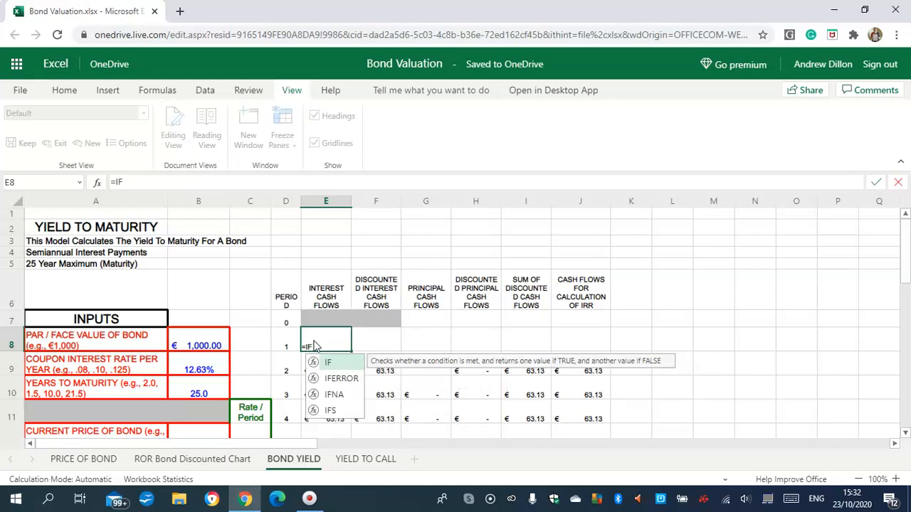
type("($B")
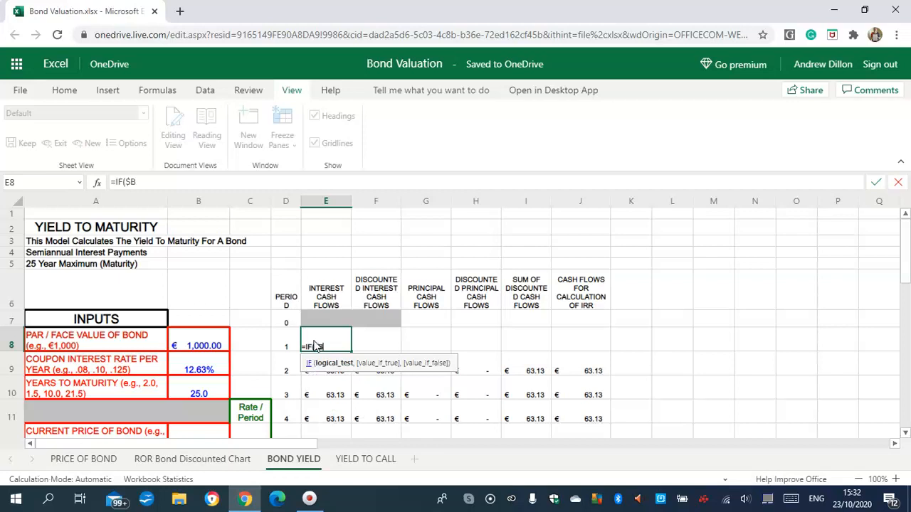
type("$10>0.4")
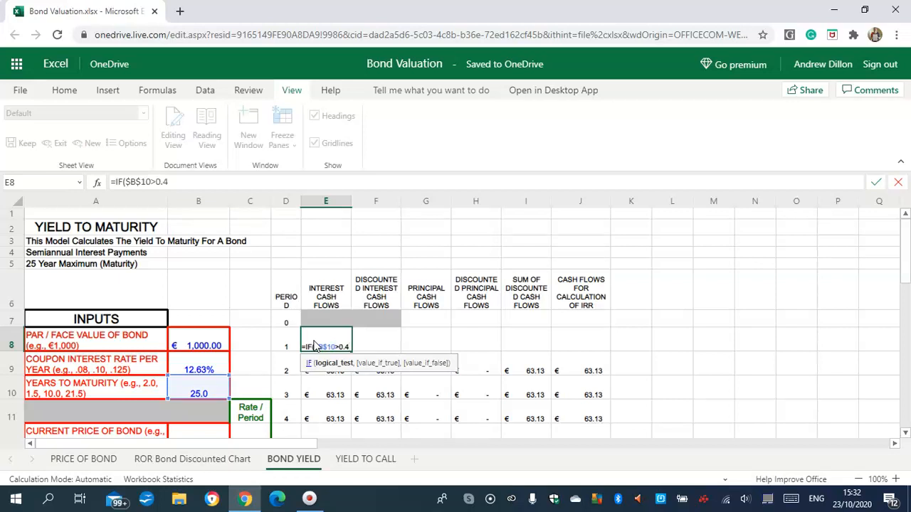
type("9,")
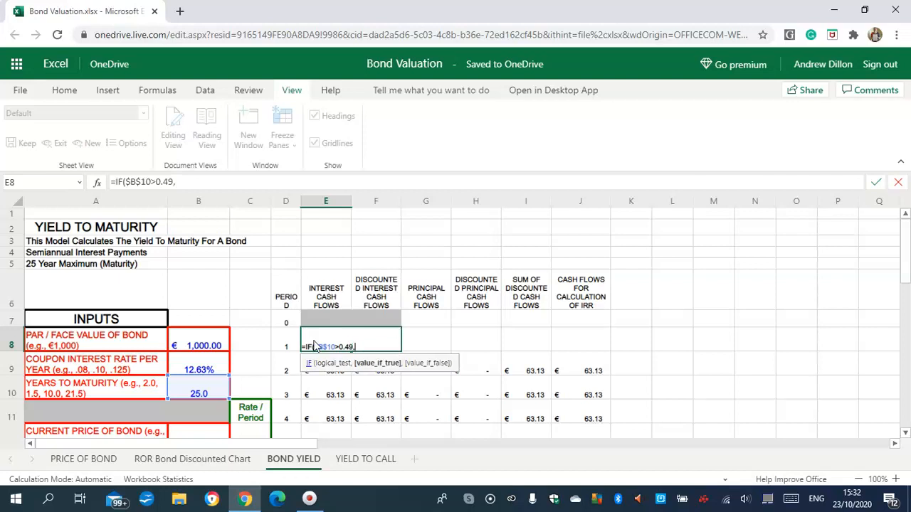
type("$B$9")
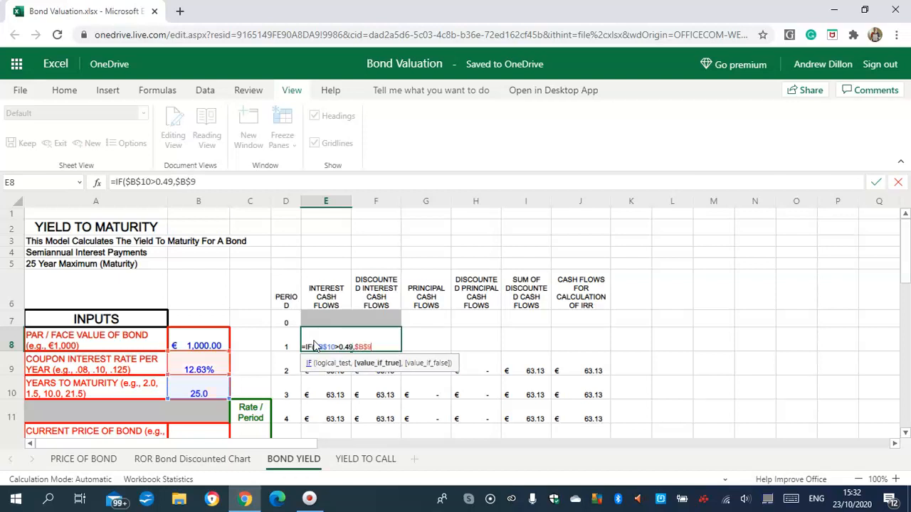
type("*$B$8")
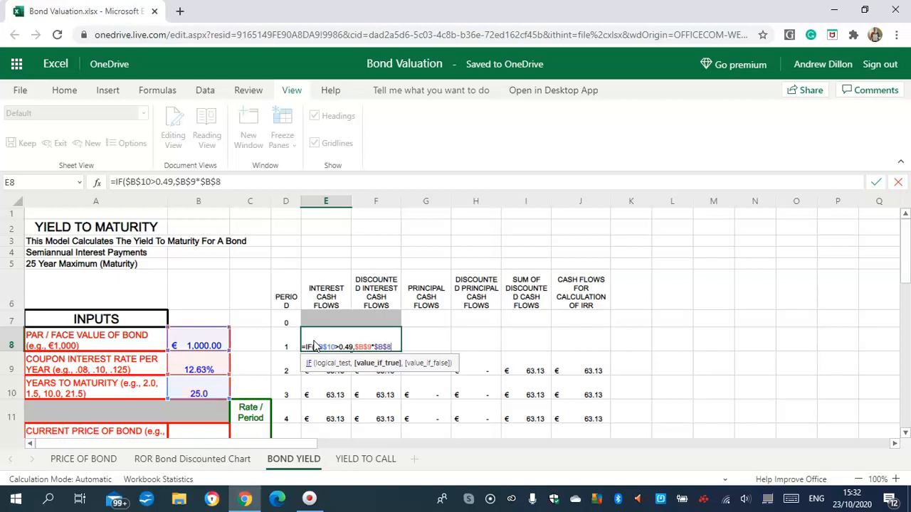
type("/2,0)")
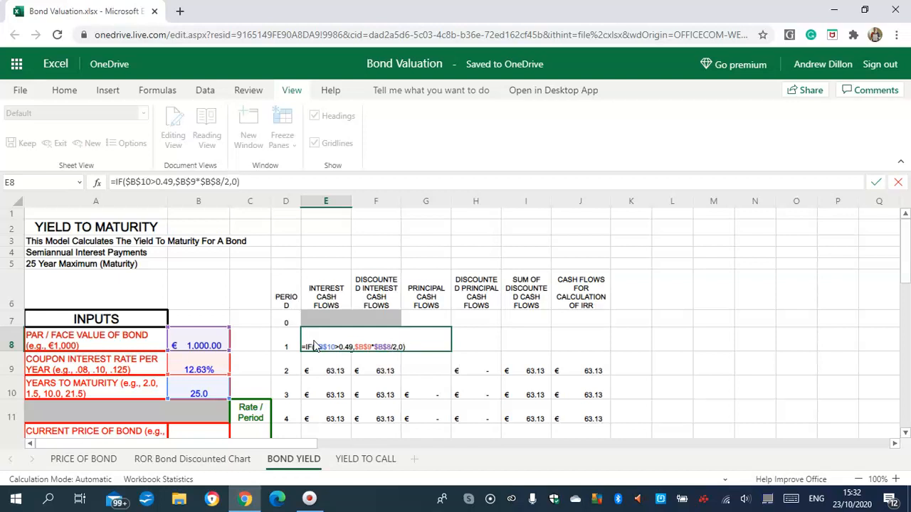
key("Return")
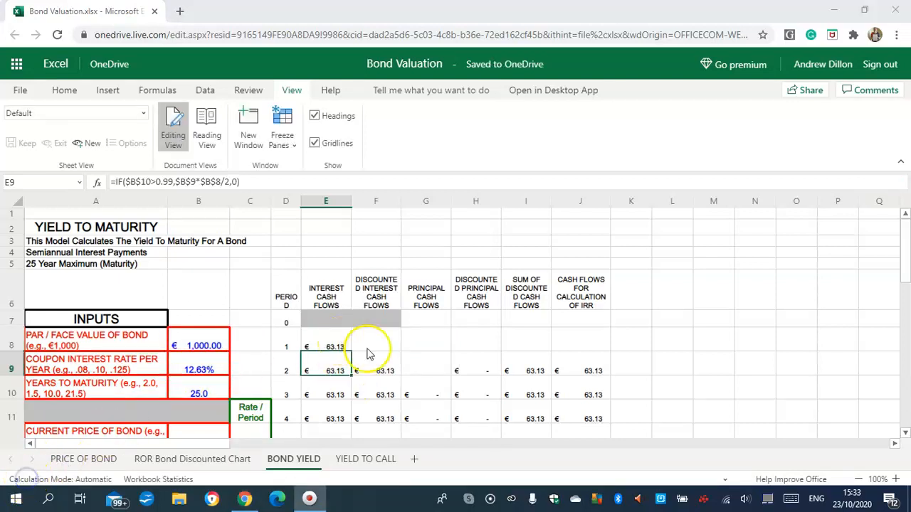
- Compare the interest cash flow formulas of periods 1 and 2 in cells E8 and E9
left_click(336, 348)
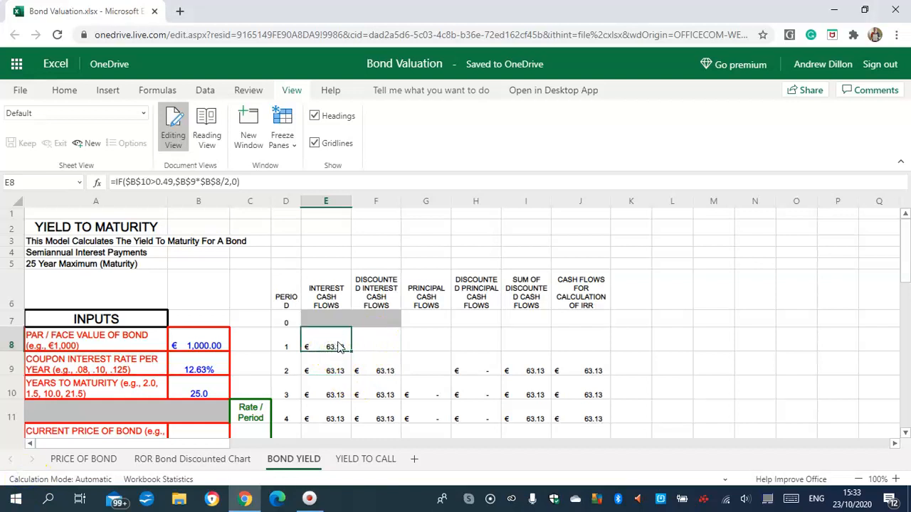
key("Down")
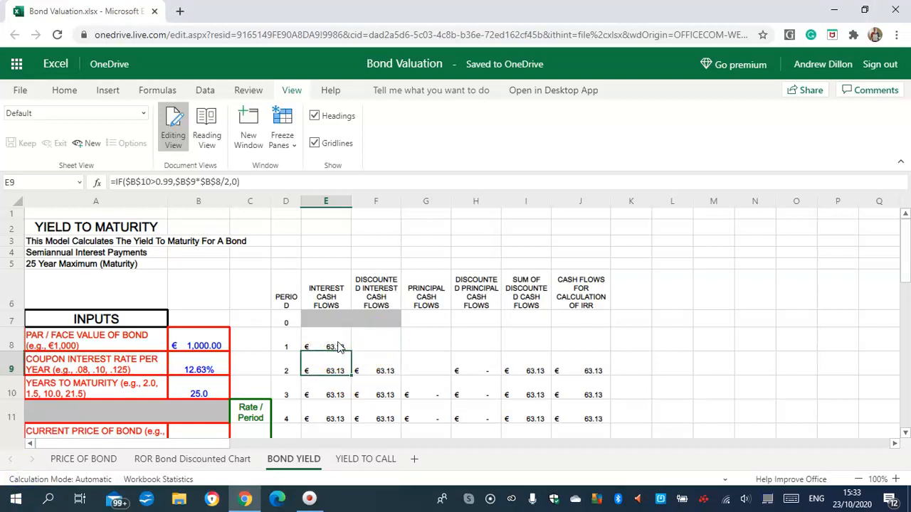
left_click(339, 348)
key("Down")
left_click(339, 348)
key("Down")
left_click(339, 347)
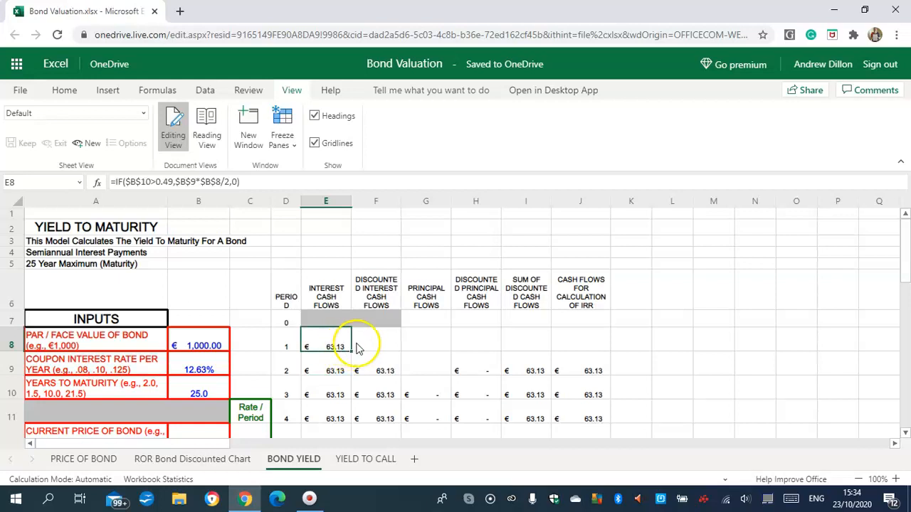
- Enter =($E8)*(1/((1+$C$12)^1)) in cell F8 for the period 1 discounted interest and check it against F9
left_click(380, 344)
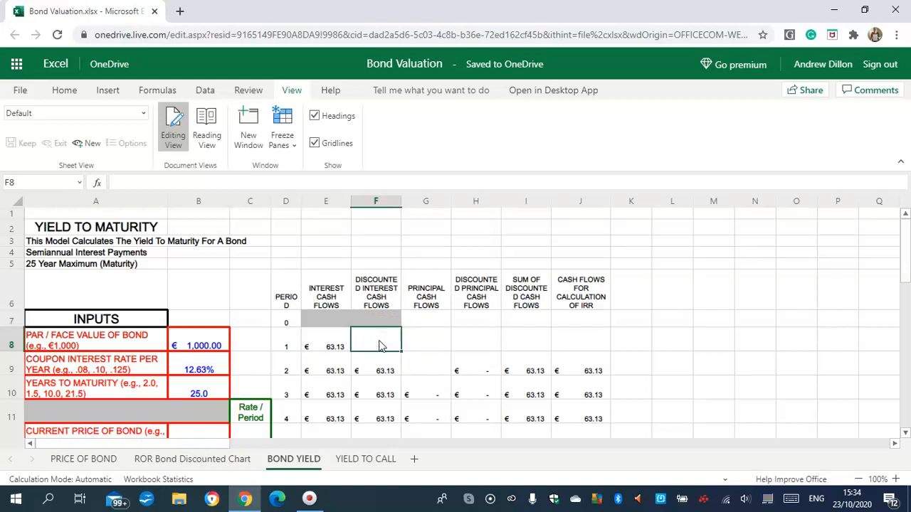
type("=")
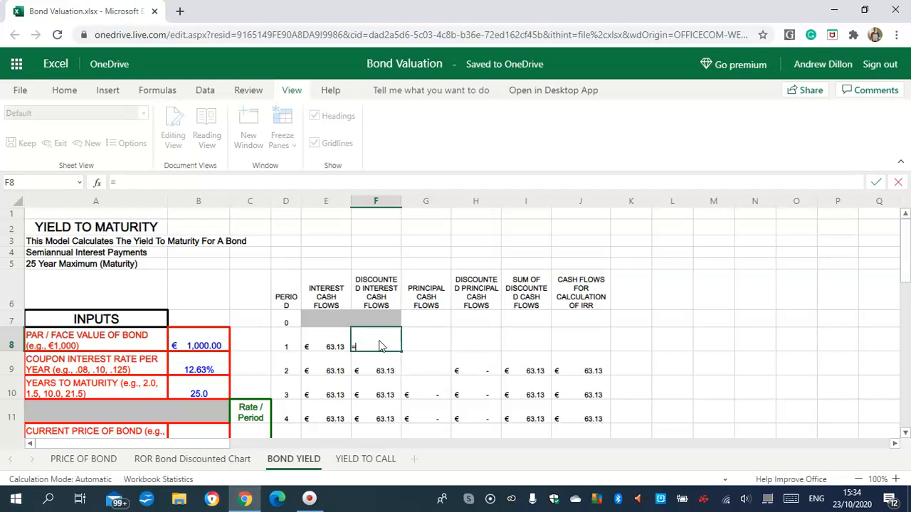
type("($E8)")
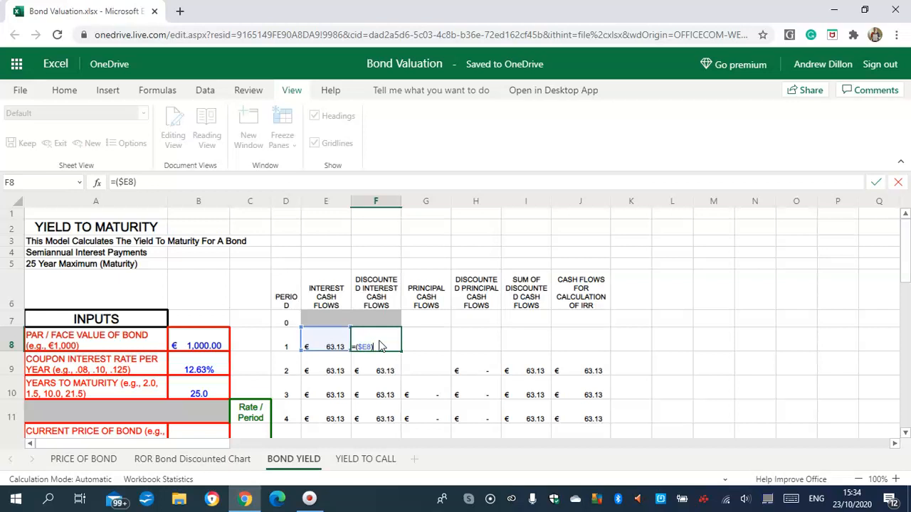
type("*(1/((1+$C$")
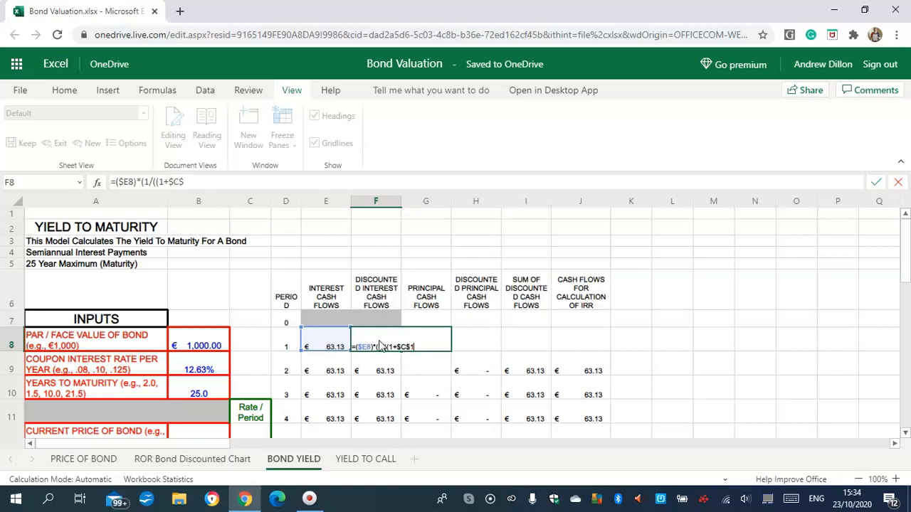
type("12)^")
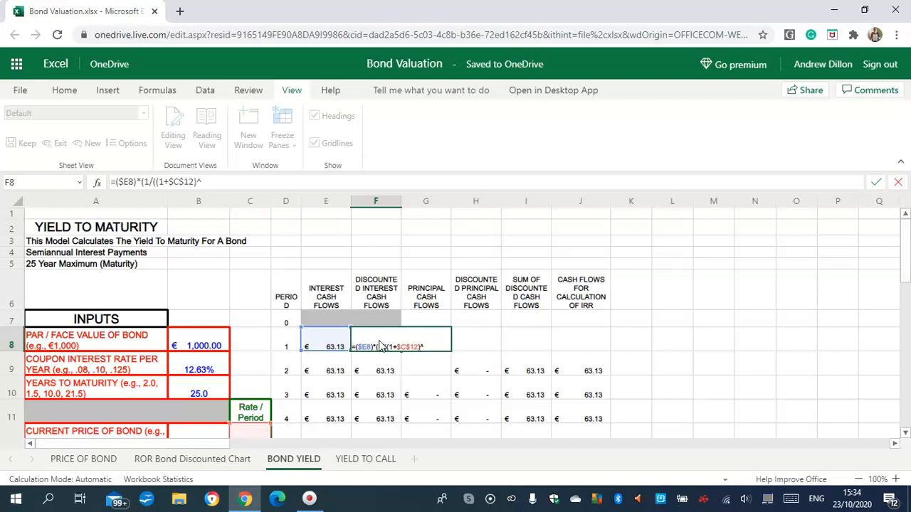
type("1))")
key("Return")
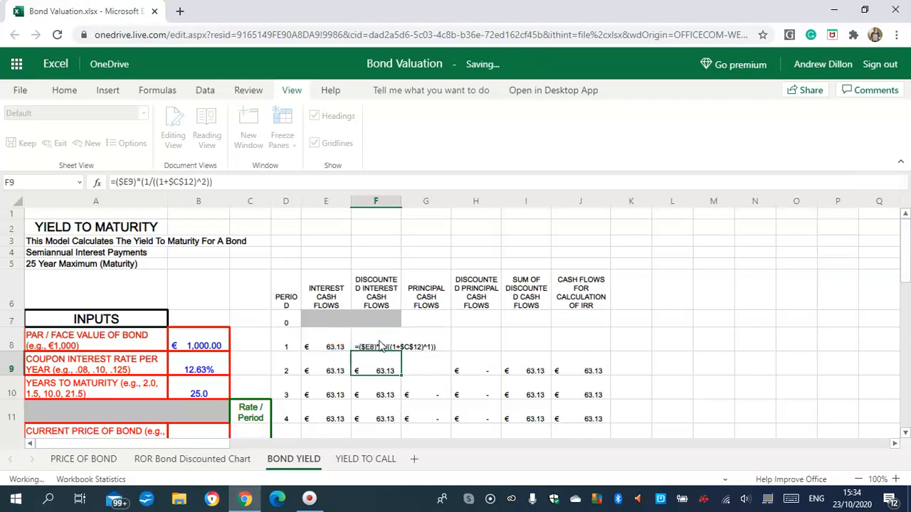
left_click(384, 347)
left_click(380, 371)
left_click(384, 347)
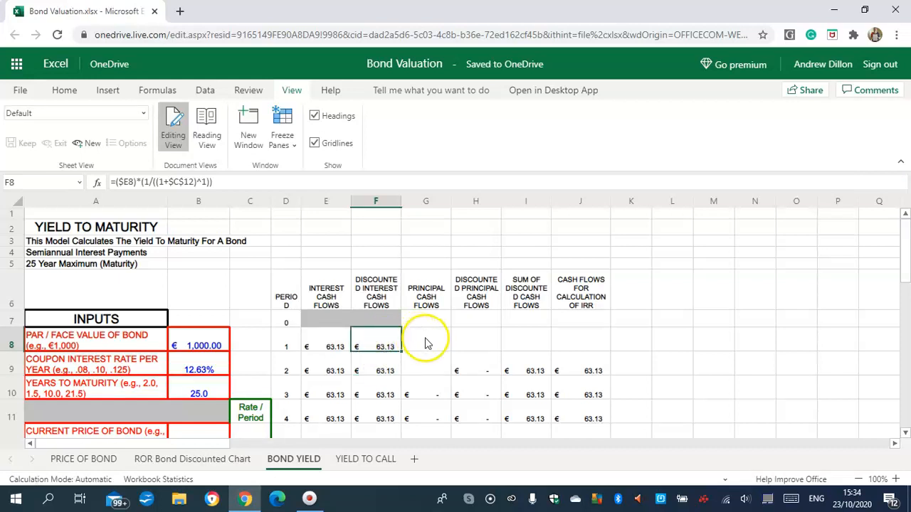
- Enter =IF($B11>0,$B$11*-1,1000*-1) in cell G7 for the period 0 principal cash flow
left_click(435, 321)
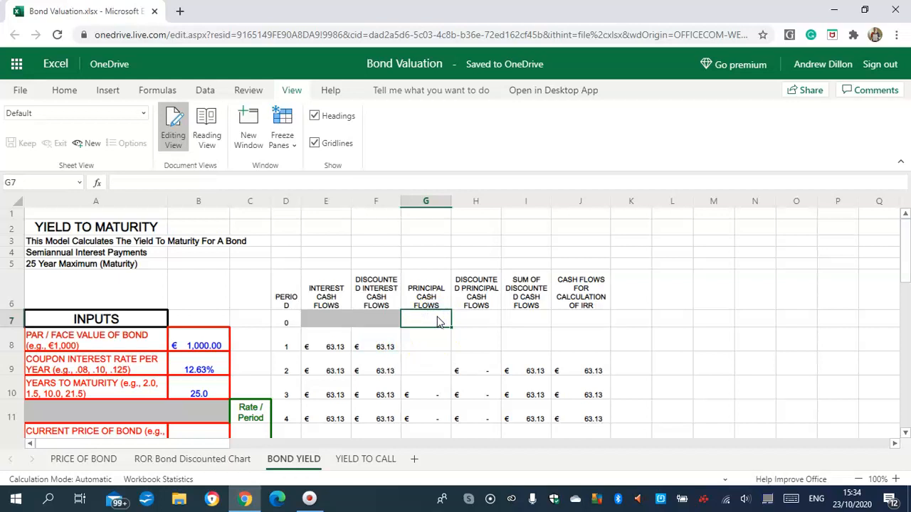
type("=I")
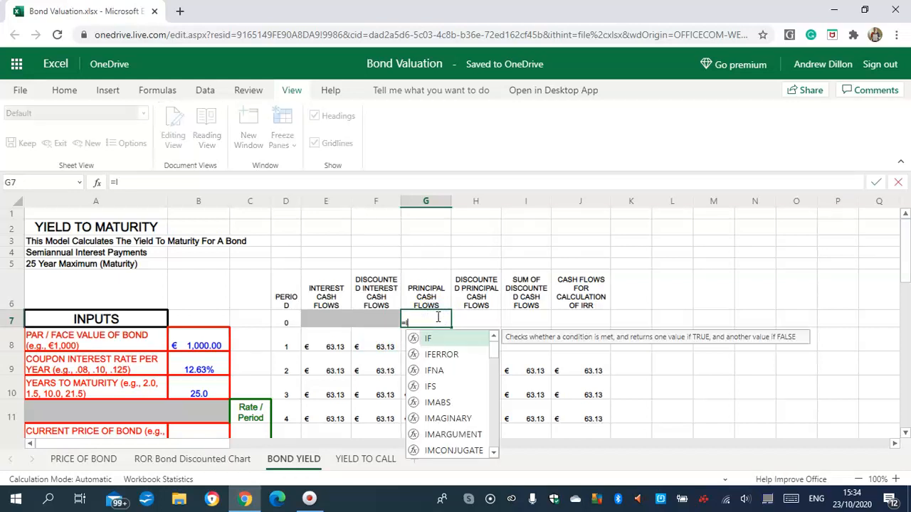
type("F(")
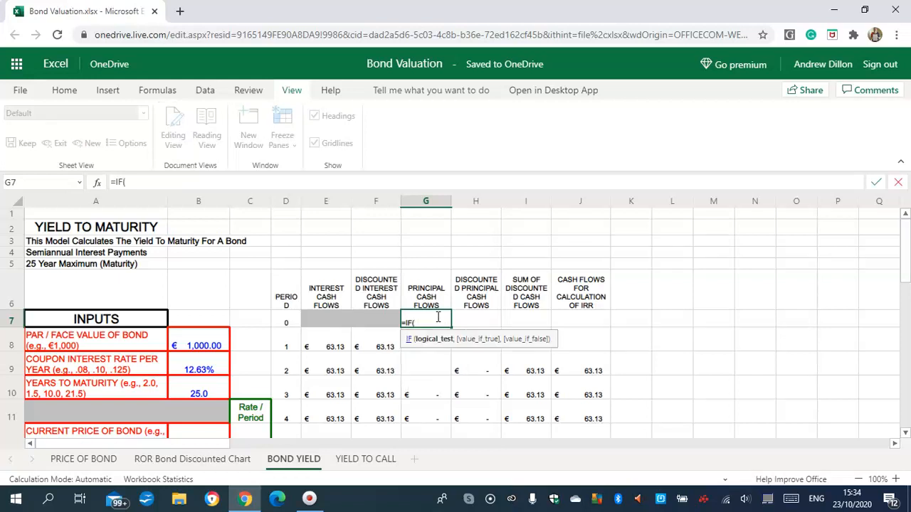
type("$B11")
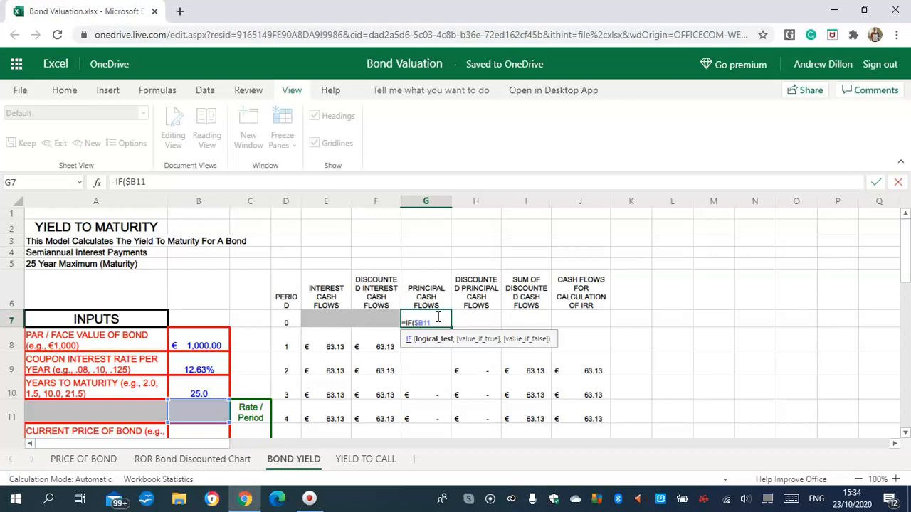
type(">0,")
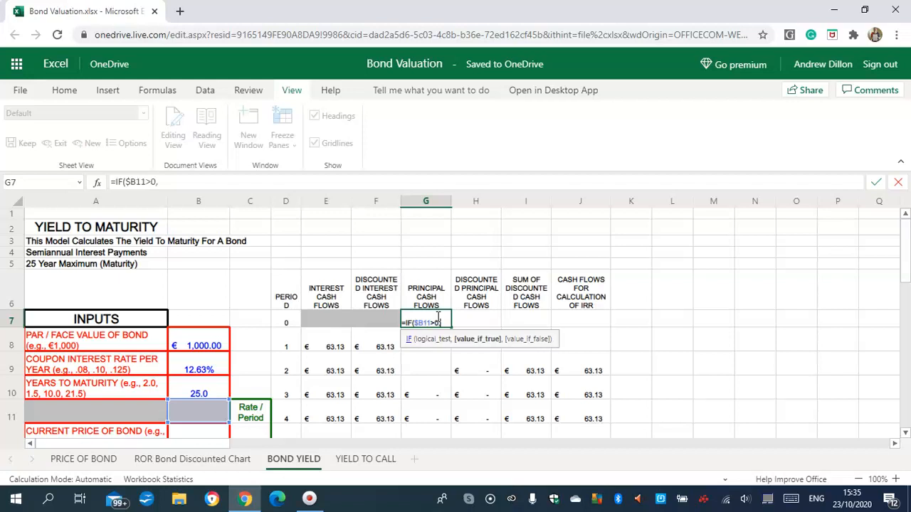
type("$B$")
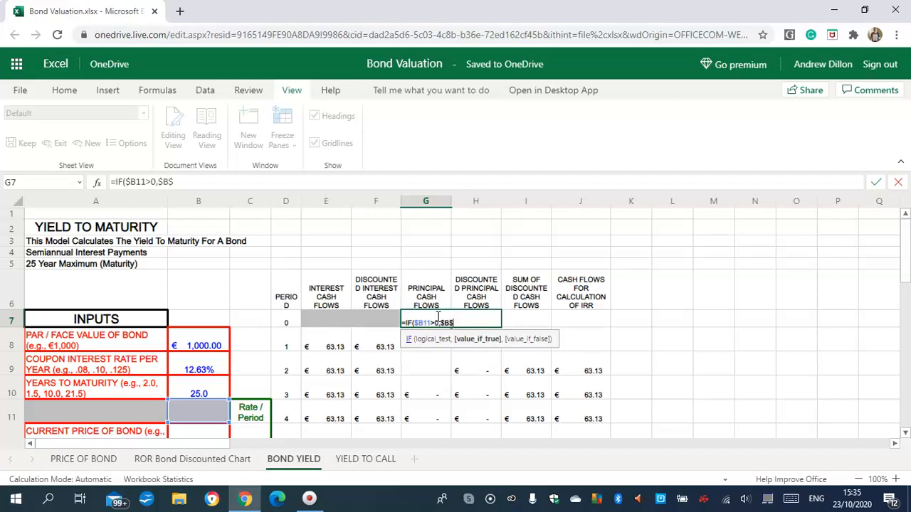
type("11*-1,1")
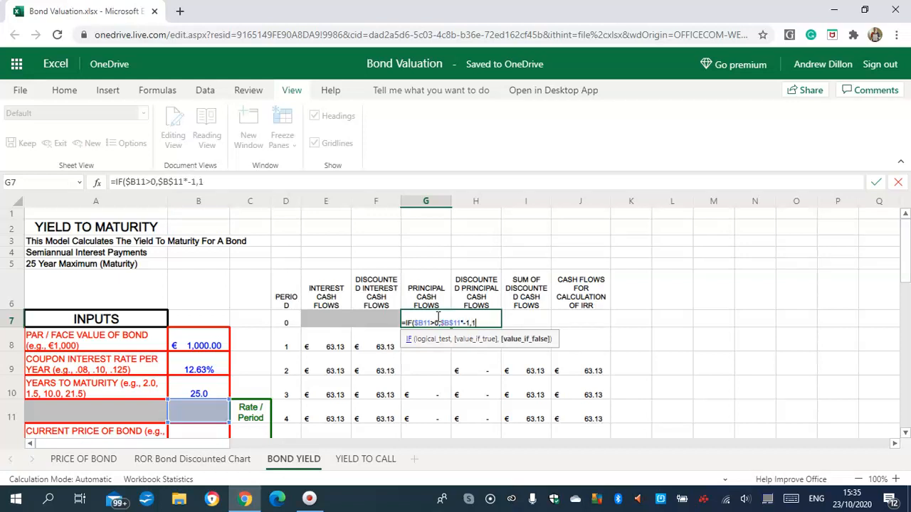
type("000*-1)")
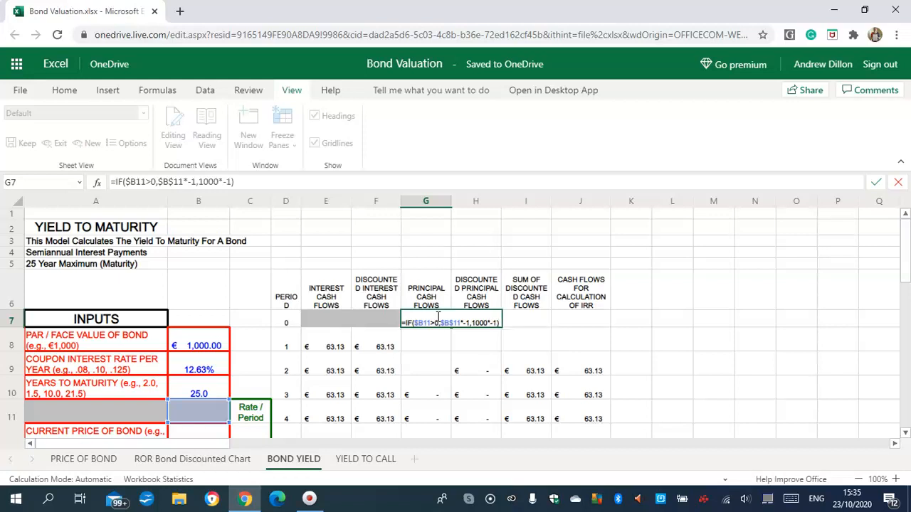
key("Return")
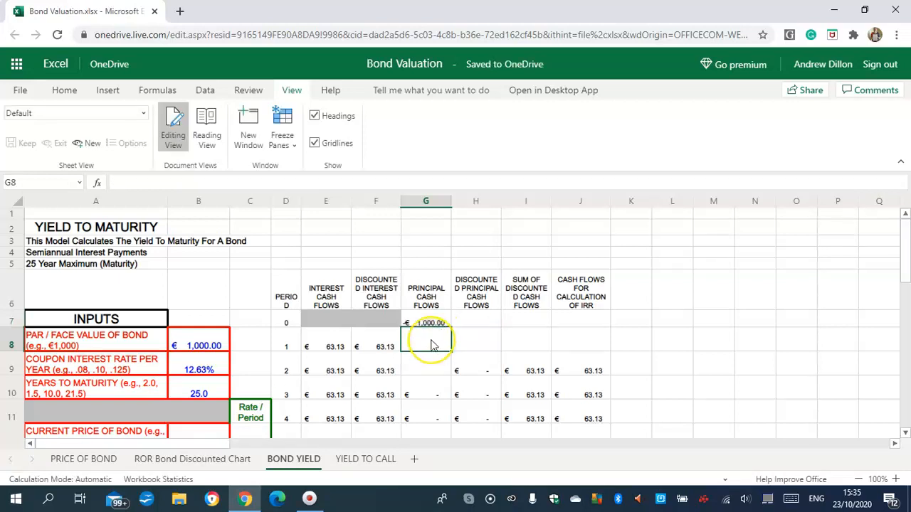
- Enter =IF(AND($B$10>0,$B$10<0.51),$B$8,0) in cell G8 for the period 1 principal cash flow
type("=")
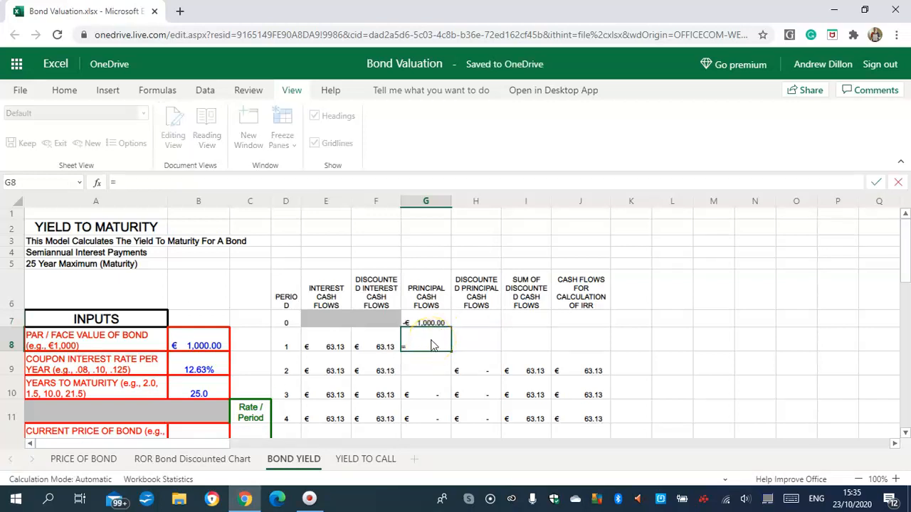
type("I")
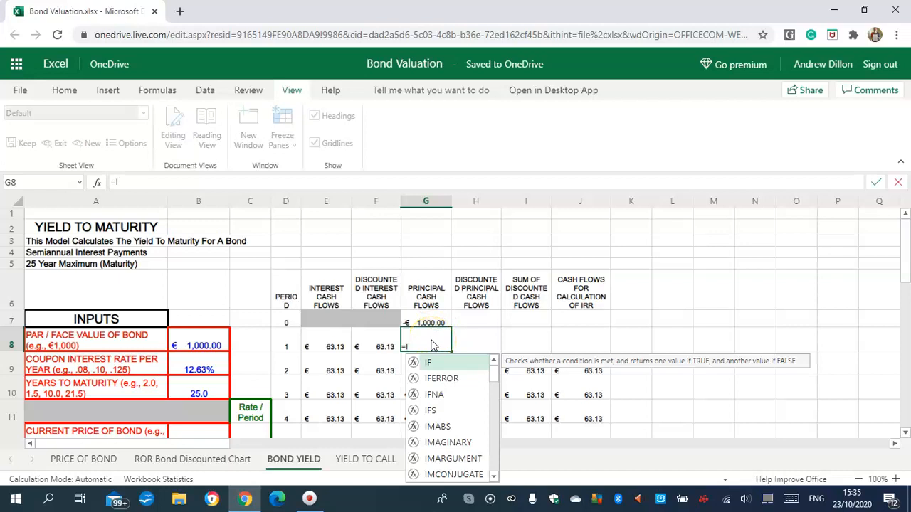
type("F(AND")
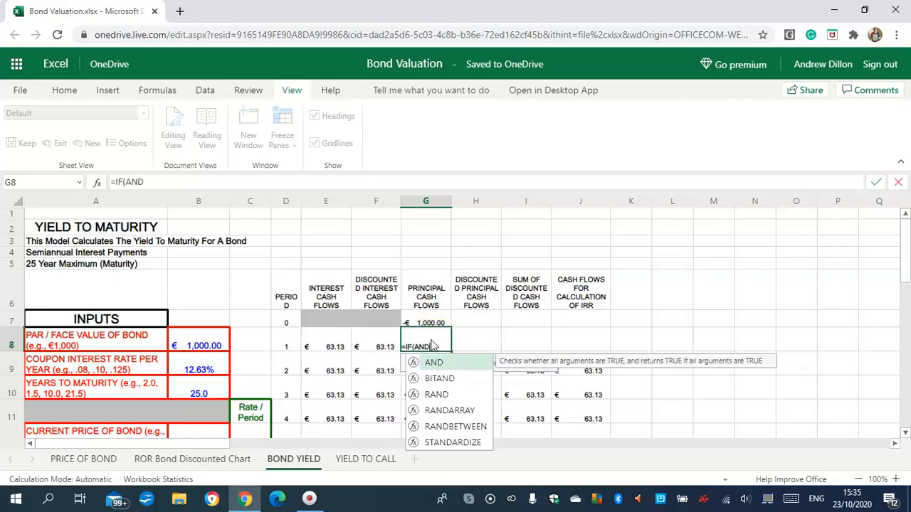
type("(")
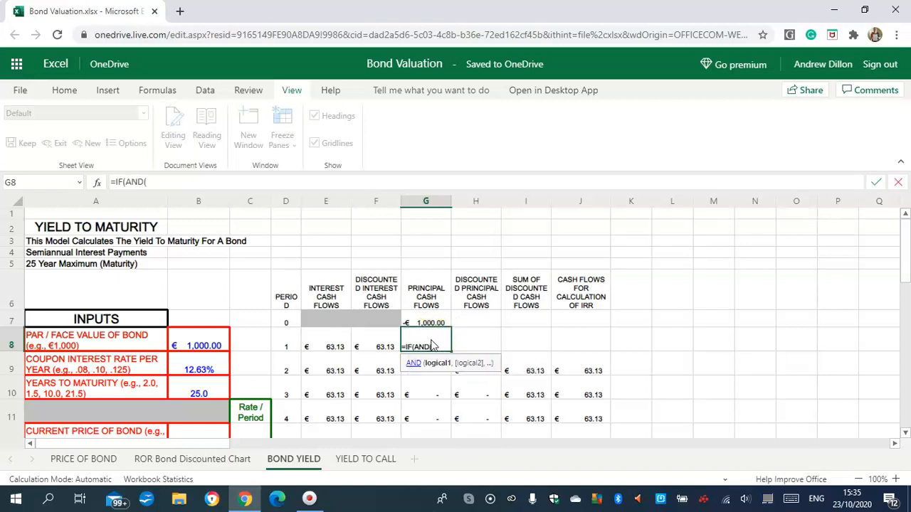
type("$B$10")
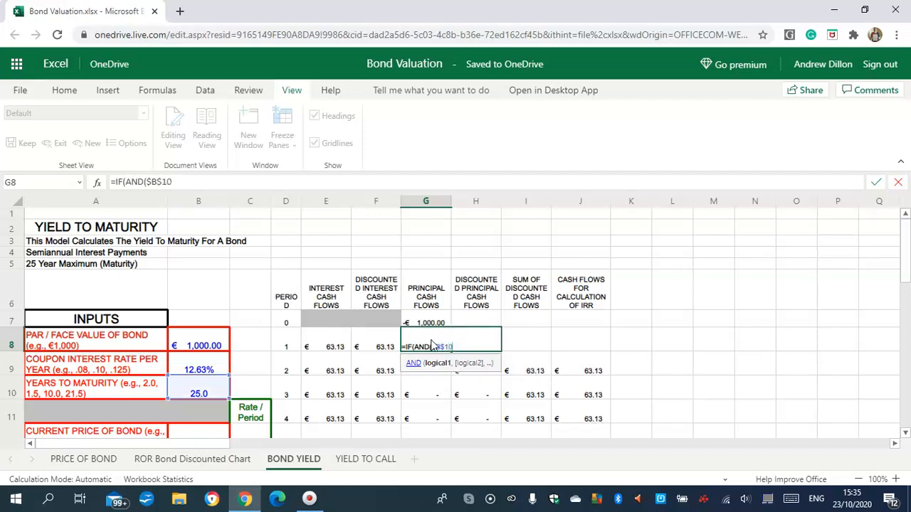
type(">0,")
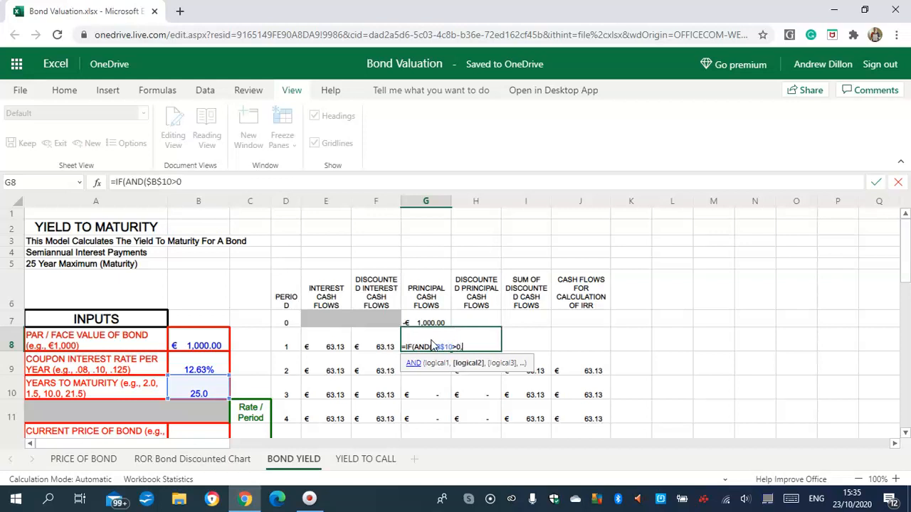
type("$B$1")
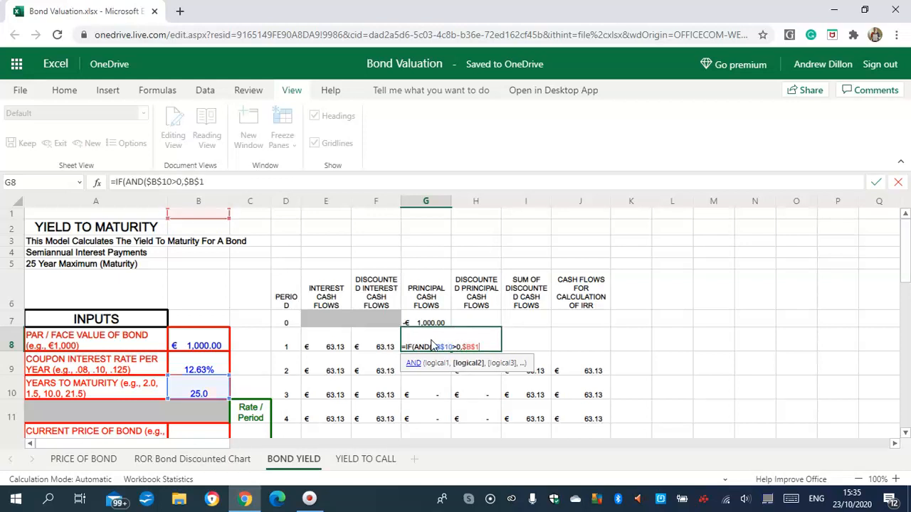
type("0")
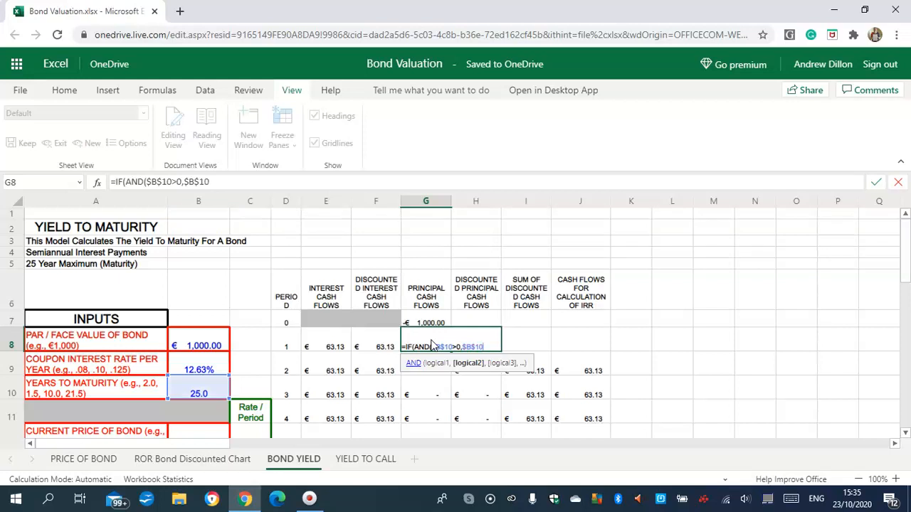
type("<0.51")
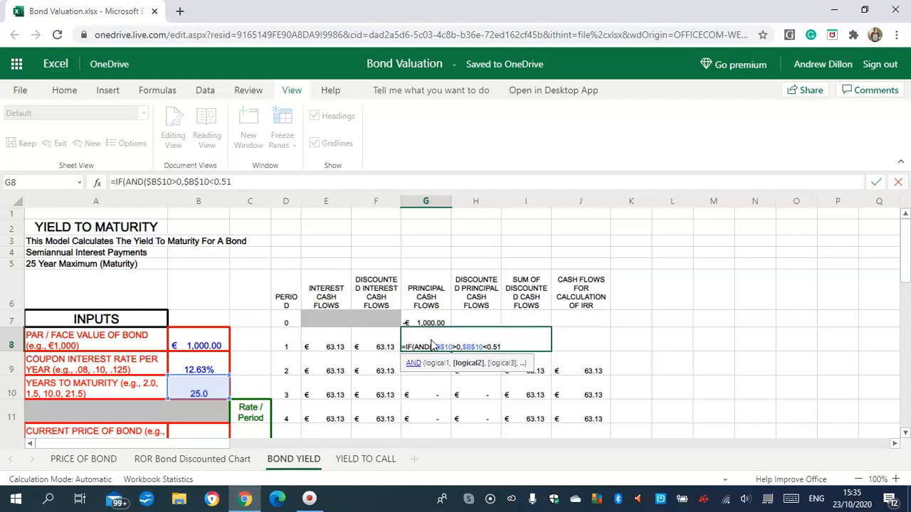
type(")")
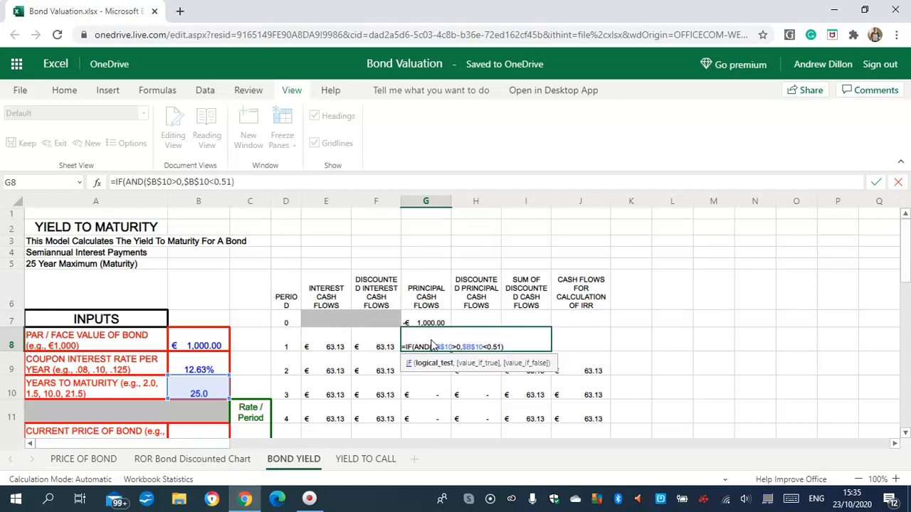
type(",")
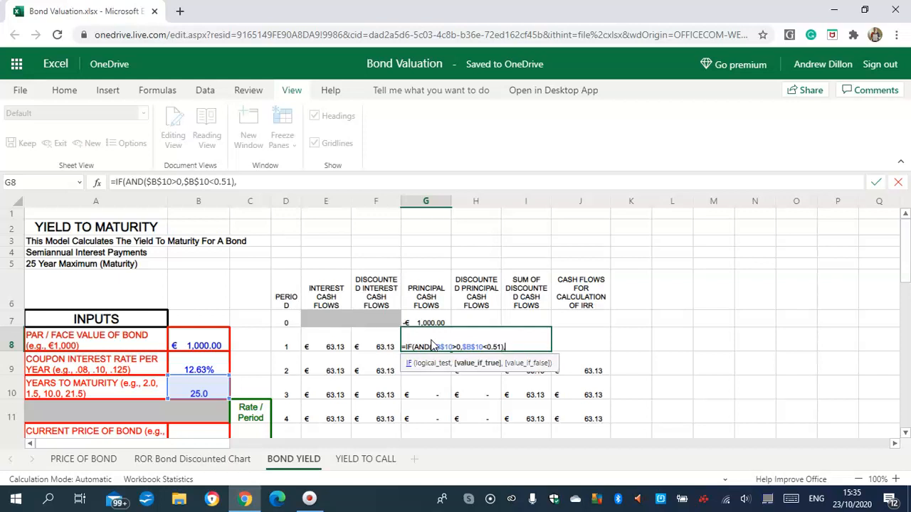
type("$B$8,0")
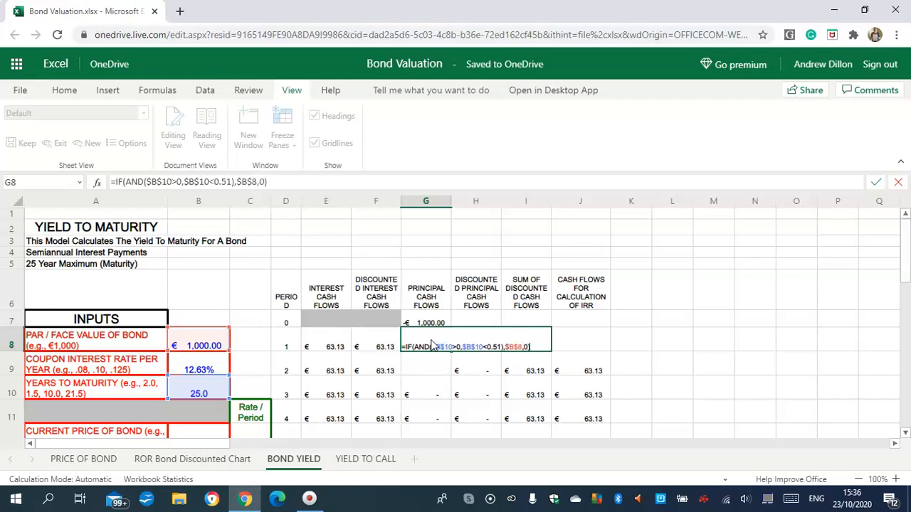
key("Return")
- Check the formula in G10, and enter =IF($B$10>0.5,IF($B$10<1.1,$B$8,0)) in cell G9 for the period 2 principal cash flow
left_click(430, 369)
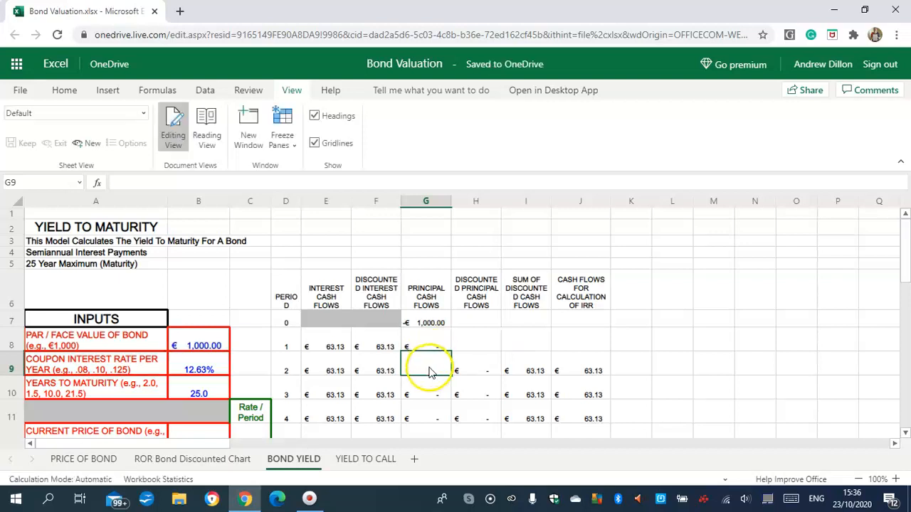
left_click(430, 393)
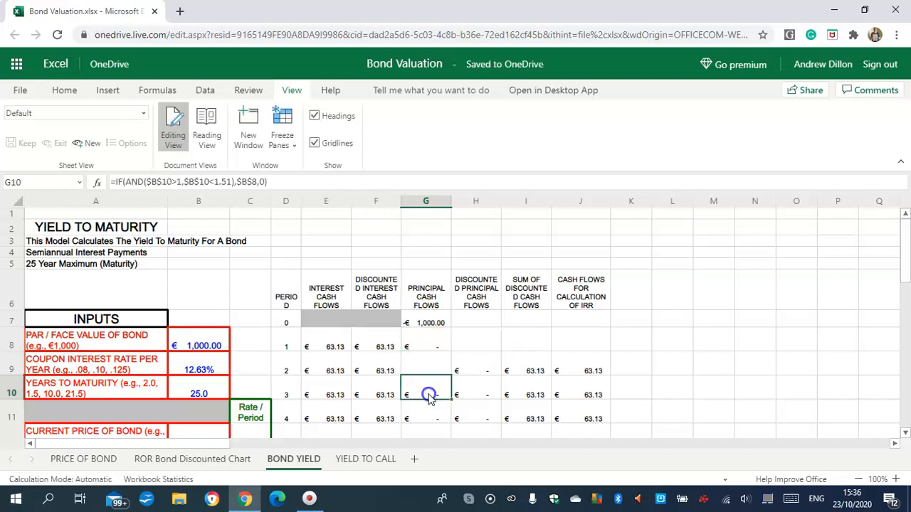
left_click(425, 371)
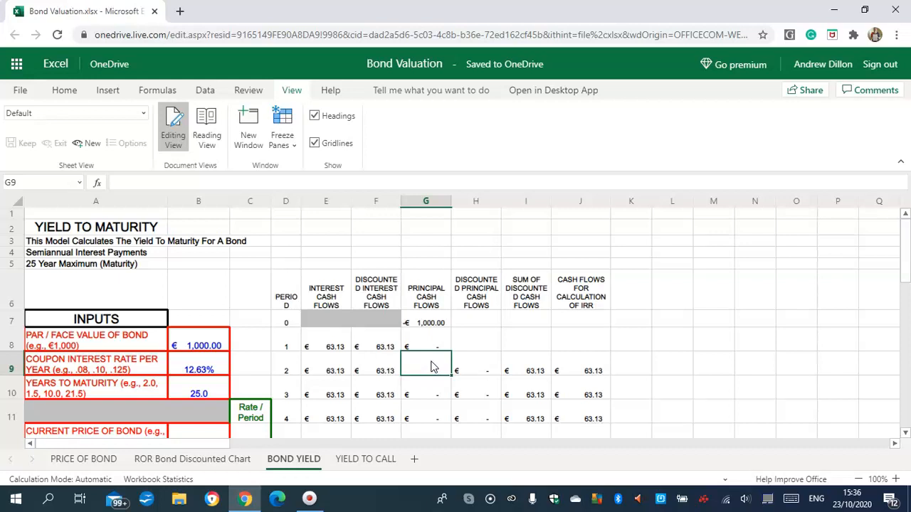
type("=I")
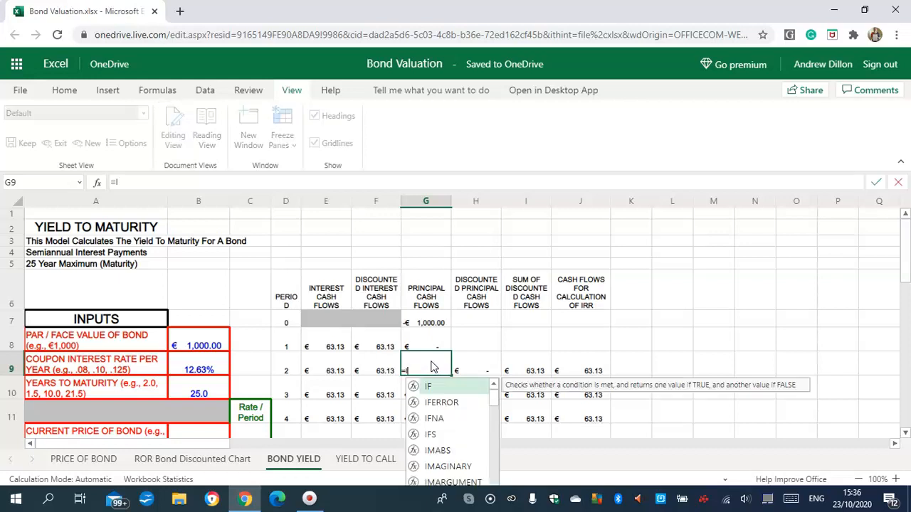
type("F(")
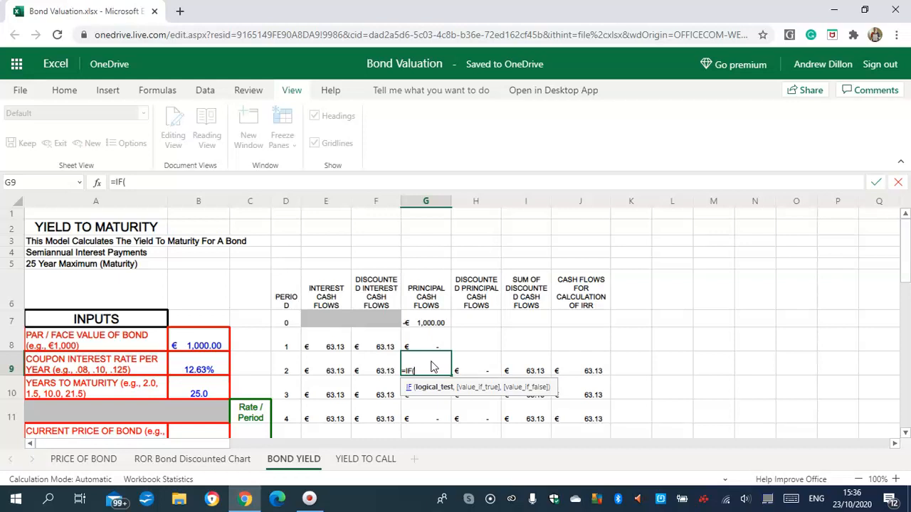
type("$B$10")
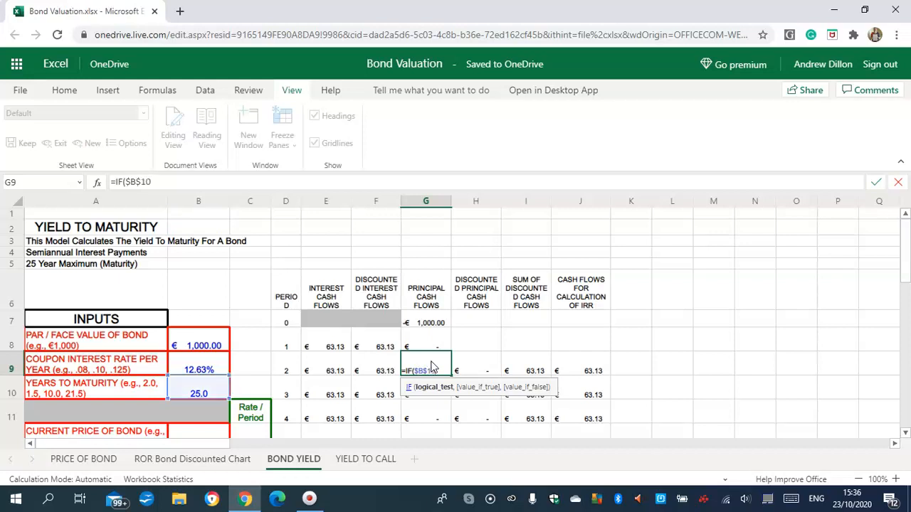
type(">0.5,IF")
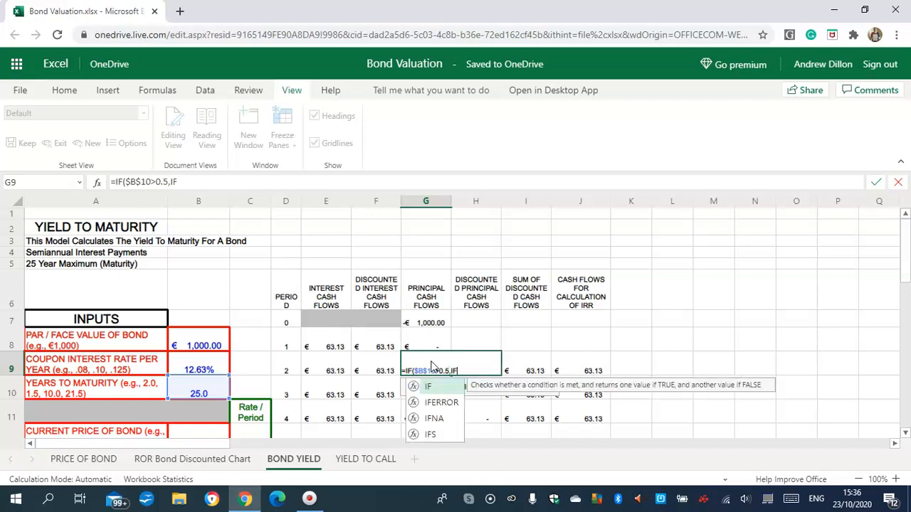
type("($B$1")
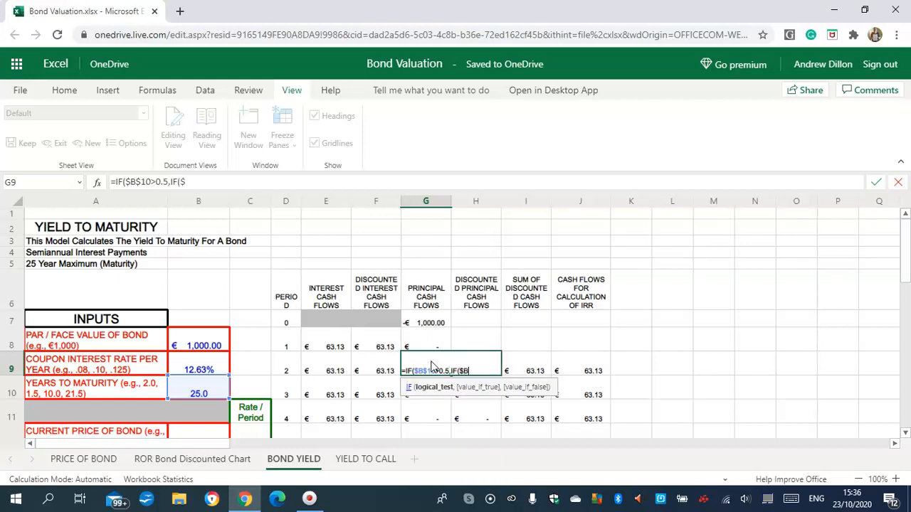
type("0")
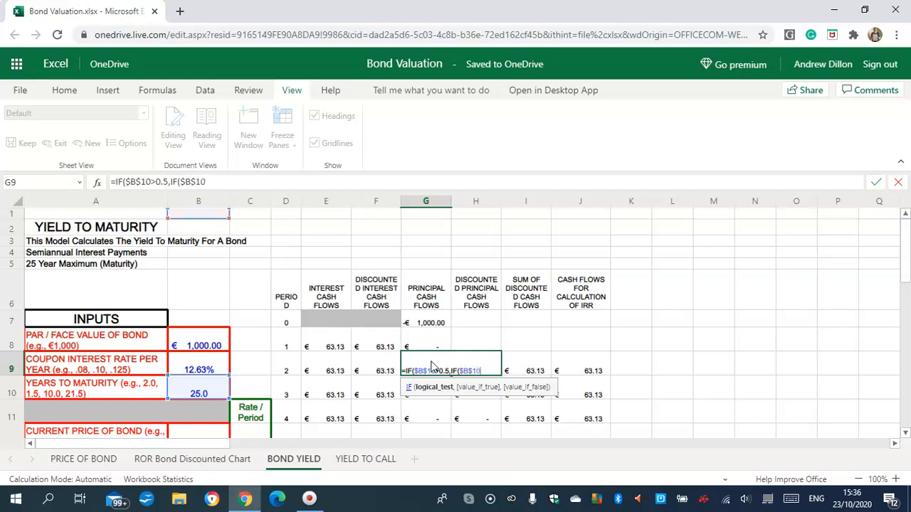
type("<1.1")
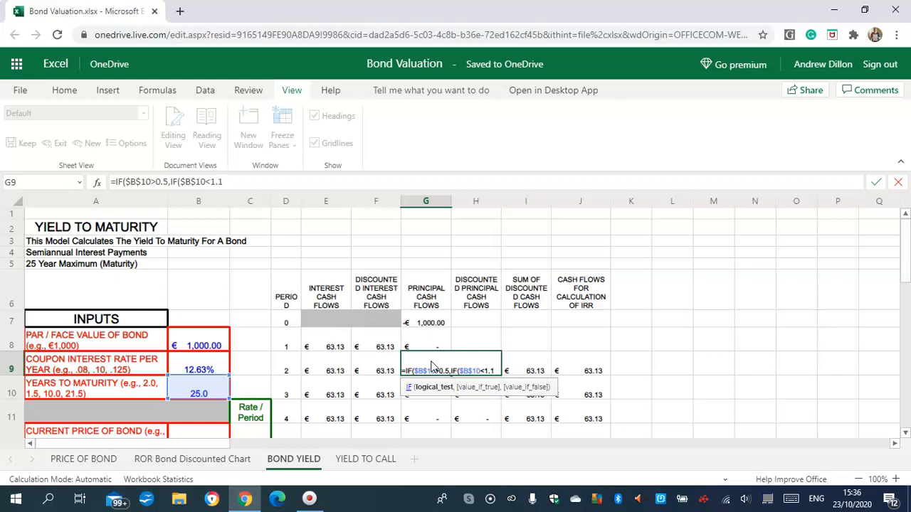
type(",")
type("$B$")
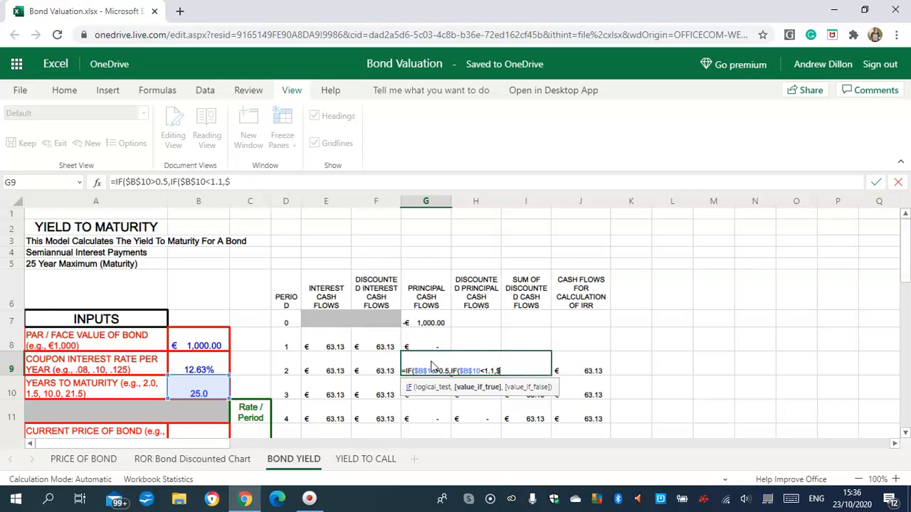
type("8")
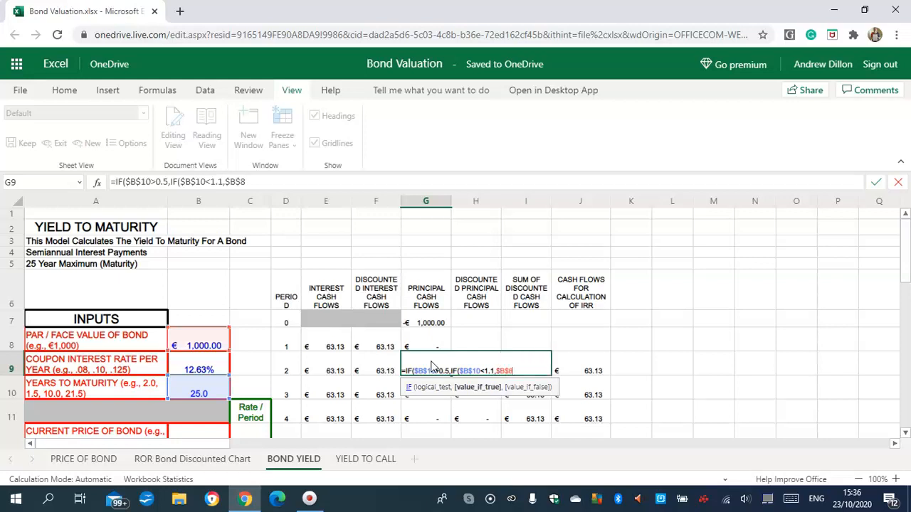
type(",0))")
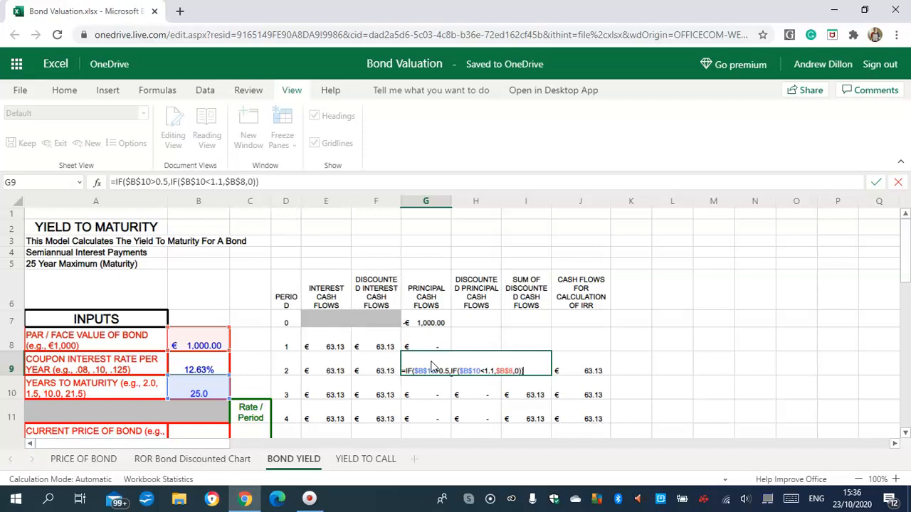
key("Return")
left_click(431, 366)
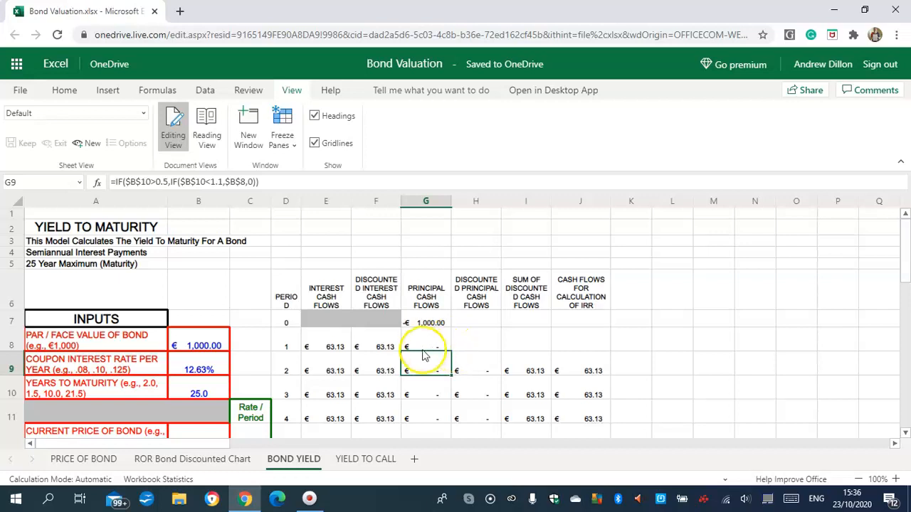
- Try =G7 in cell H7 as the period 0 discounted principal cash flow
left_click(476, 322)
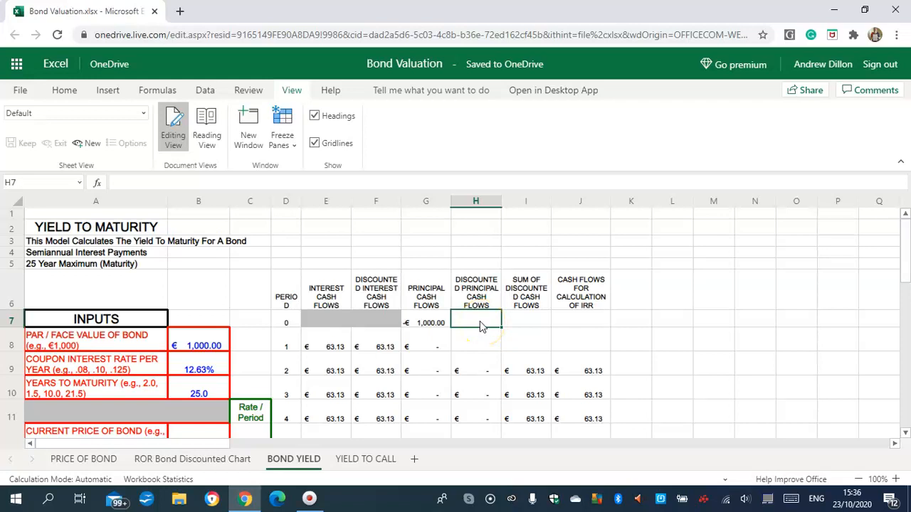
type("=")
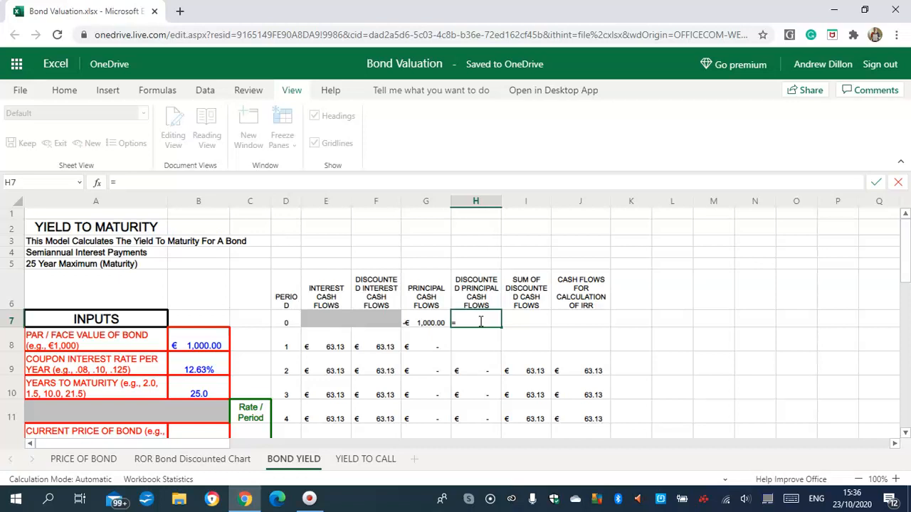
type("G7")
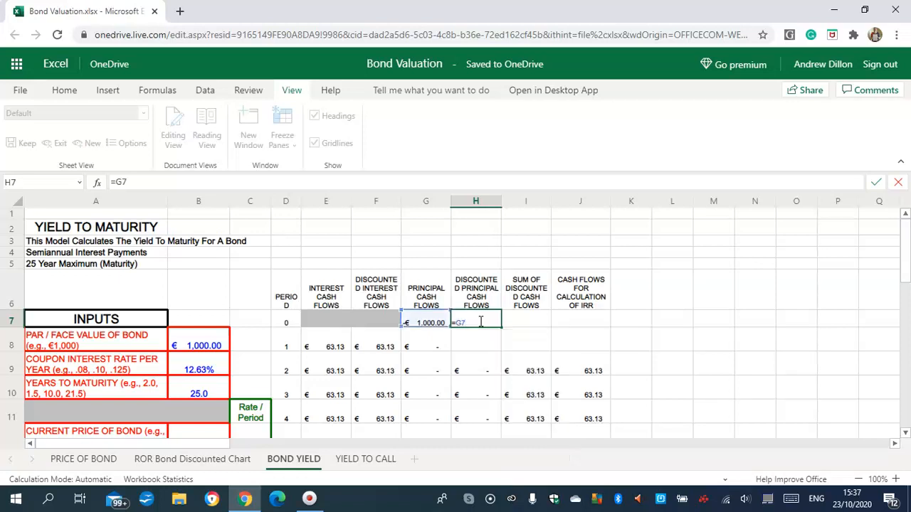
key("Return")
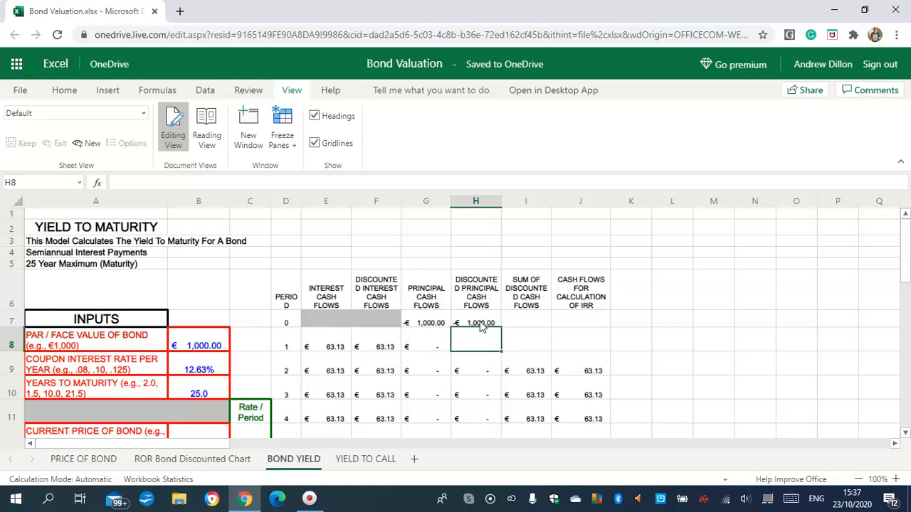
type("=")
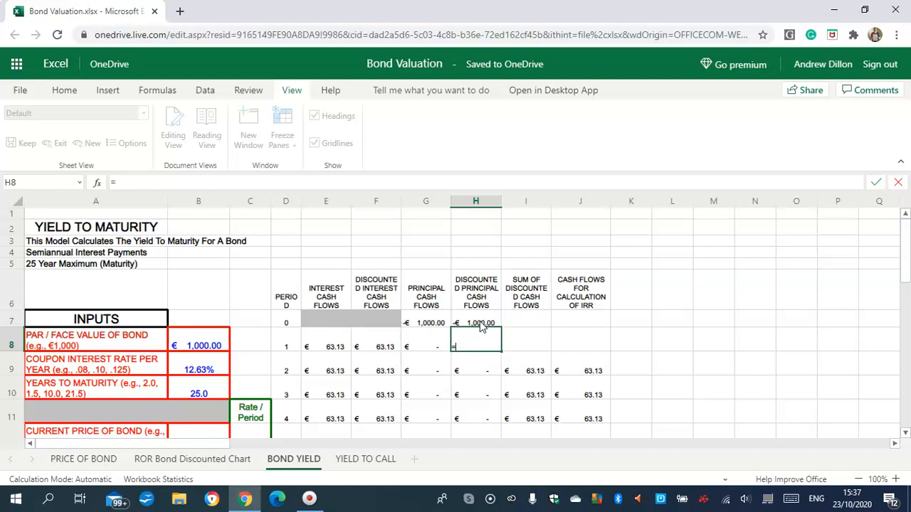
left_click(422, 320)
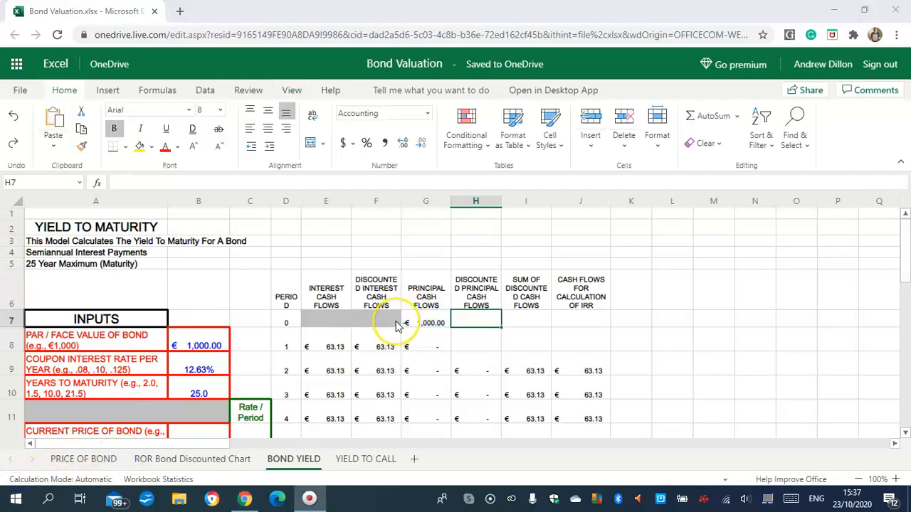
- Enter =$B$12*-1 in cell H7 for the period 0 discounted principal cash flow, and fill it across to I7 and J7
left_click(471, 324)
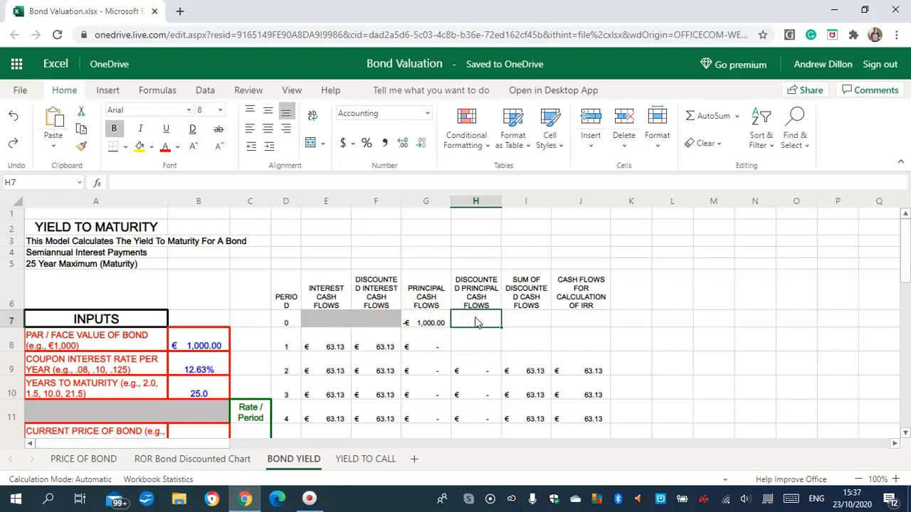
type("=")
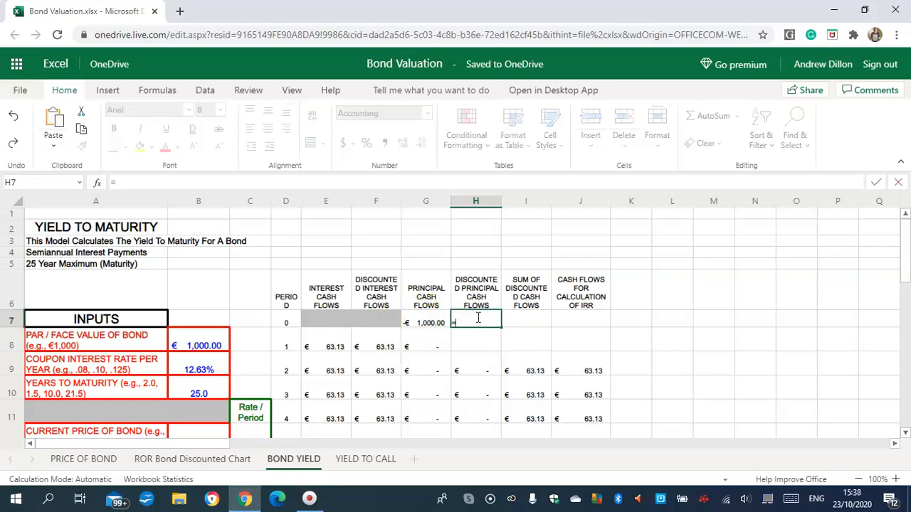
type("$B$12")
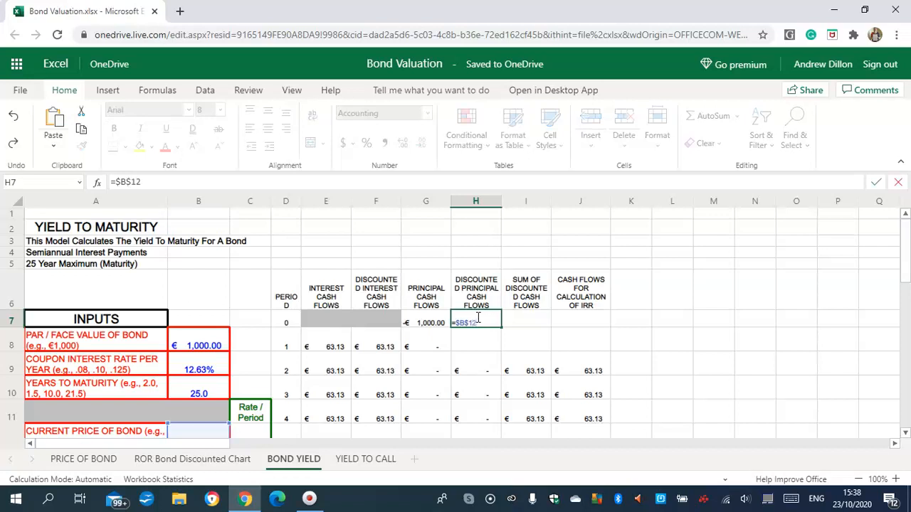
type("*-1")
key("Return")
left_click(481, 324)
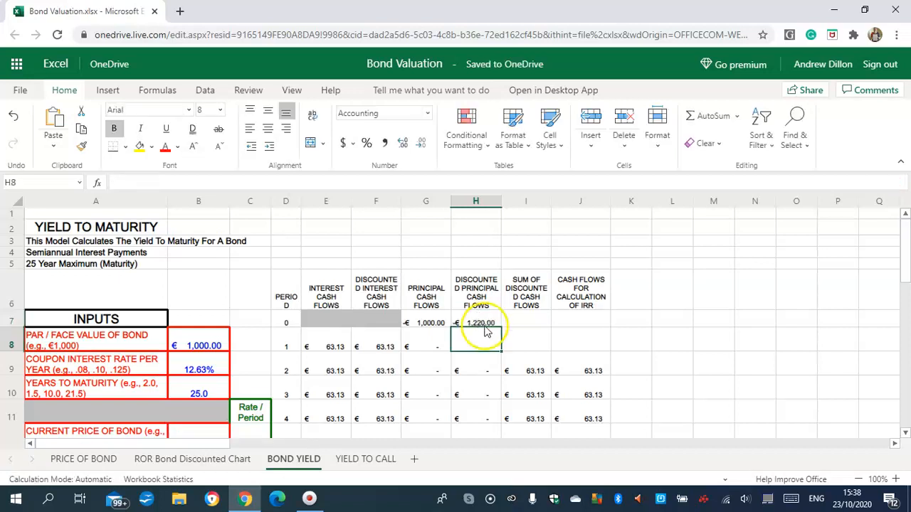
left_click_drag(501, 324, 569, 328)
left_click(473, 325)
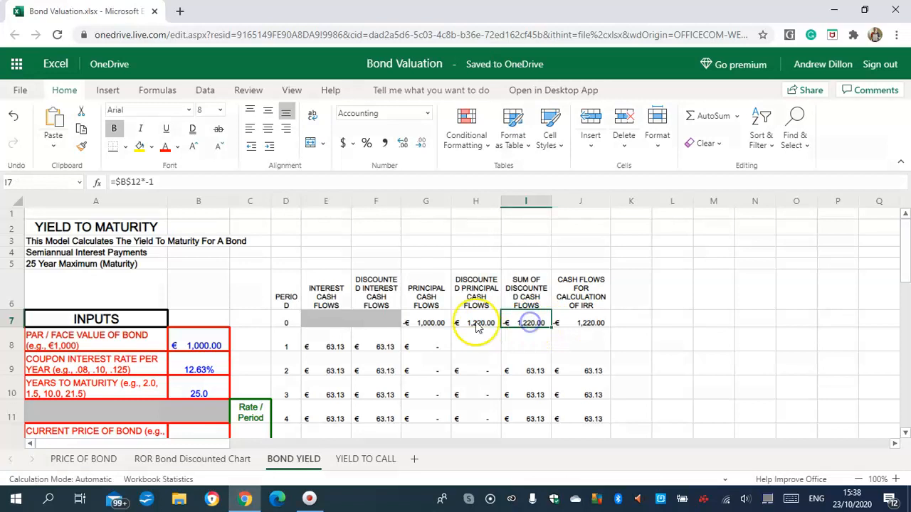
- Enter =($G8)*(1/((1+$C$12)^1)) in cell H8 for the period 1 discounted principal cash flow
left_click(478, 341)
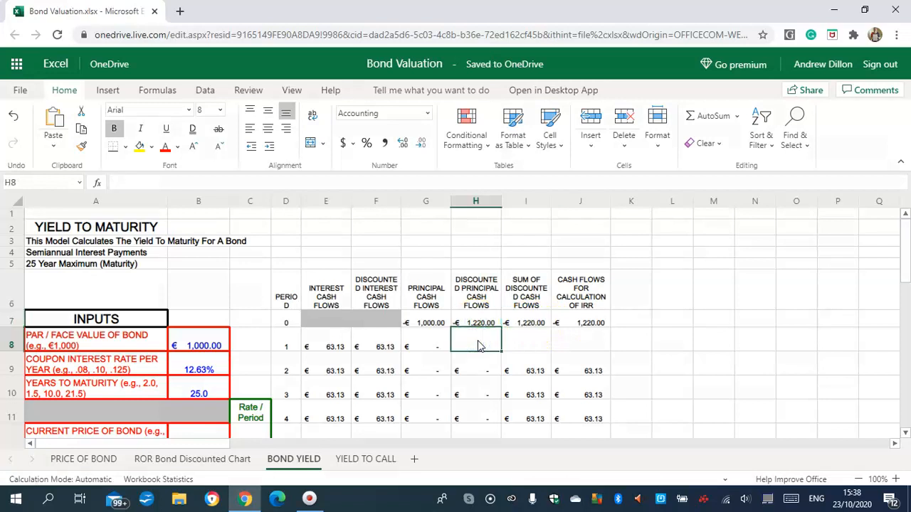
type("=")
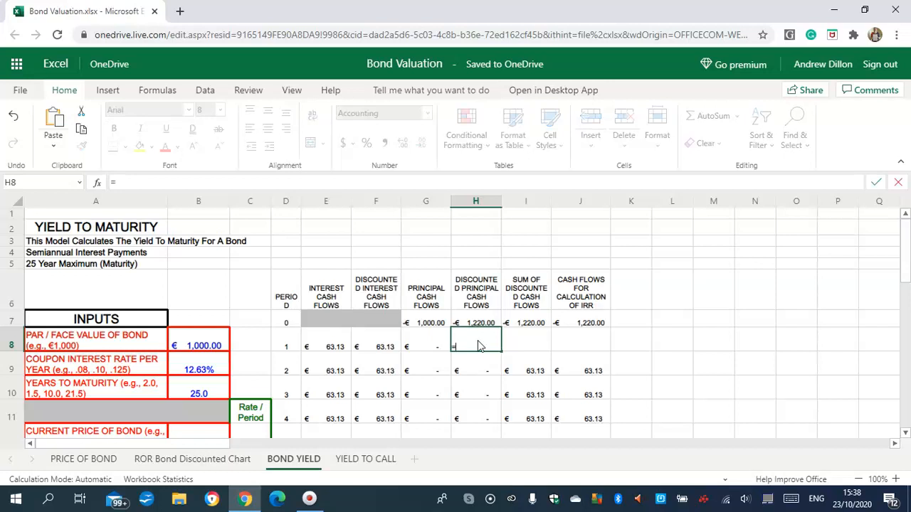
type("($G8)")
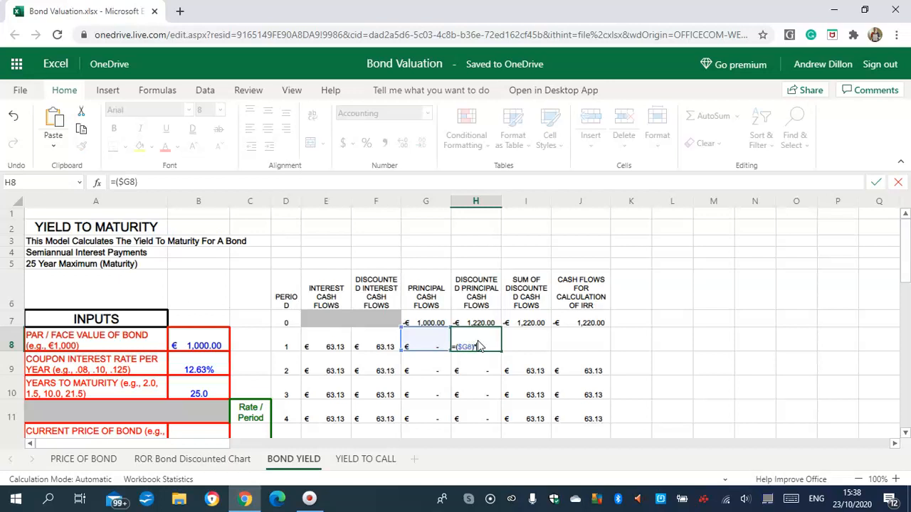
type("*(1/((1+$C$12)")
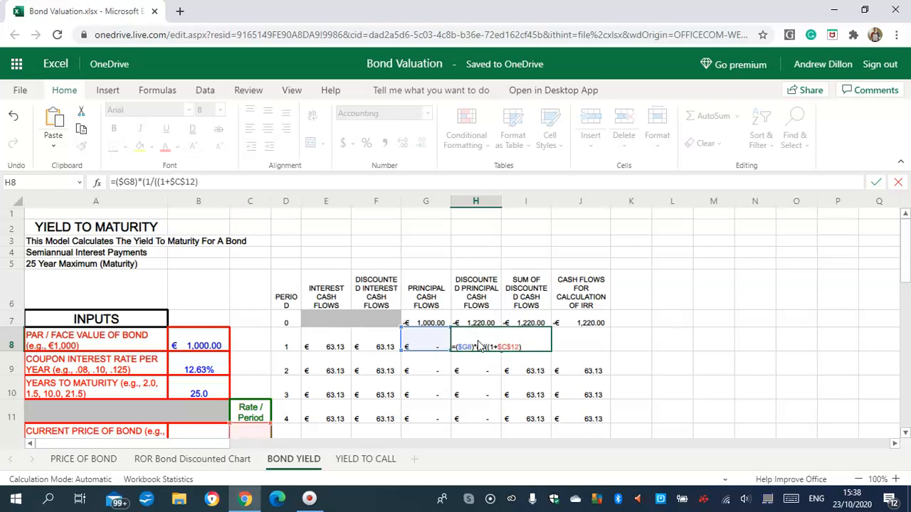
type("^1))")
key("ctrl+Return")
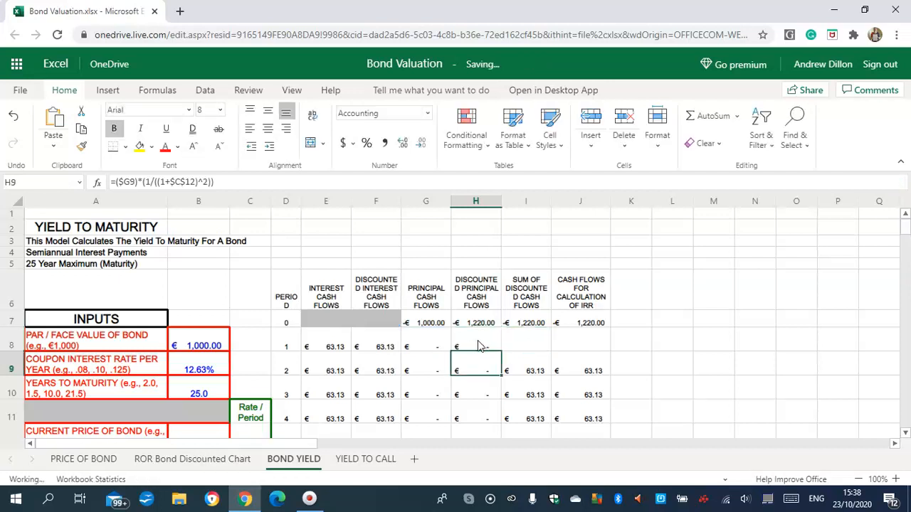
- Enter =$F8+$H8 in cell I8 for the period 1 sum of discounted cash flows
left_click(531, 346)
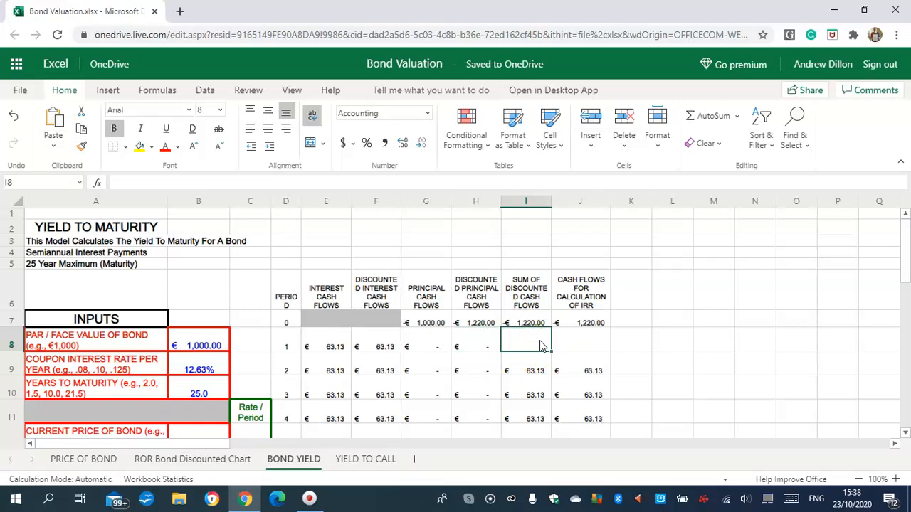
type("=")
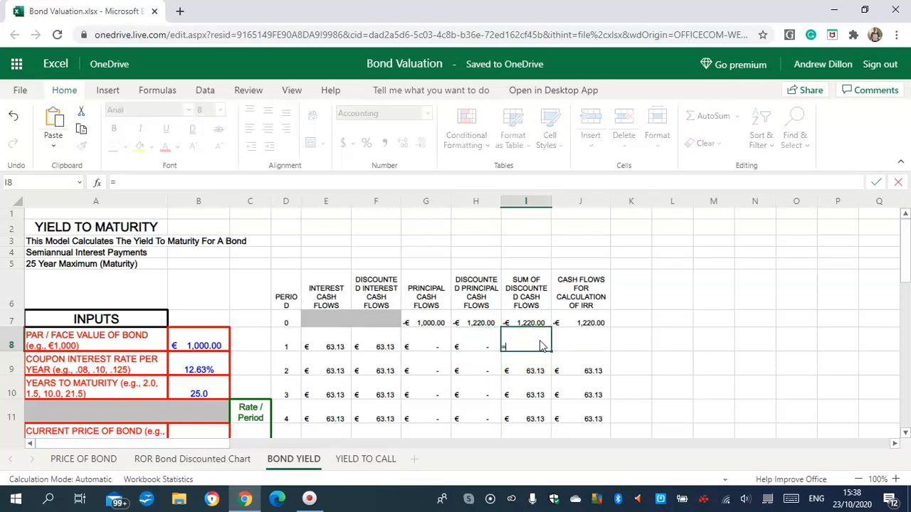
type("$F8+")
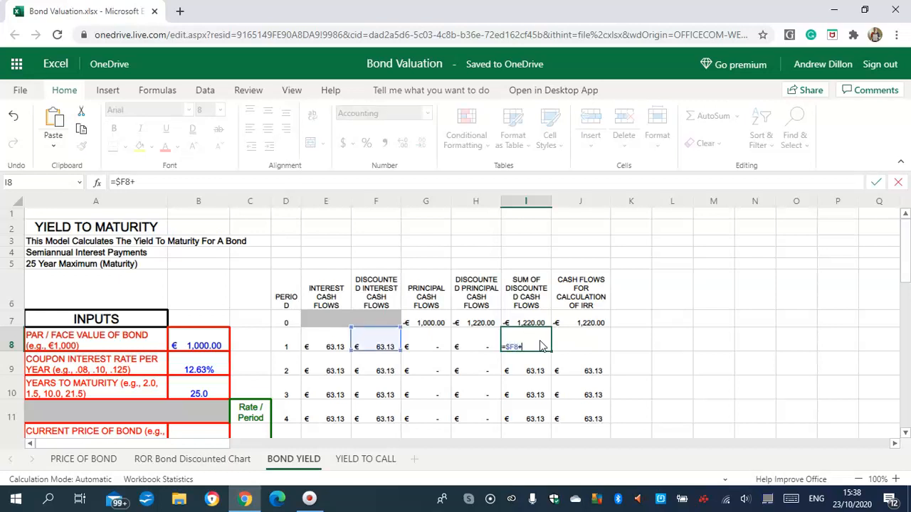
type("$H8")
key("Return")
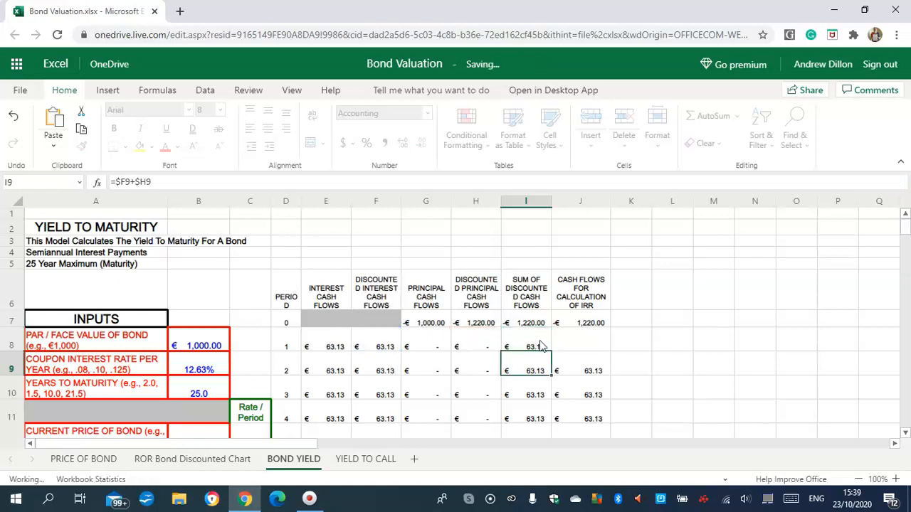
- Enter =$E8+$G8 in cell J8 for the period 1 cash flow used in the IRR calculation
left_click(578, 342)
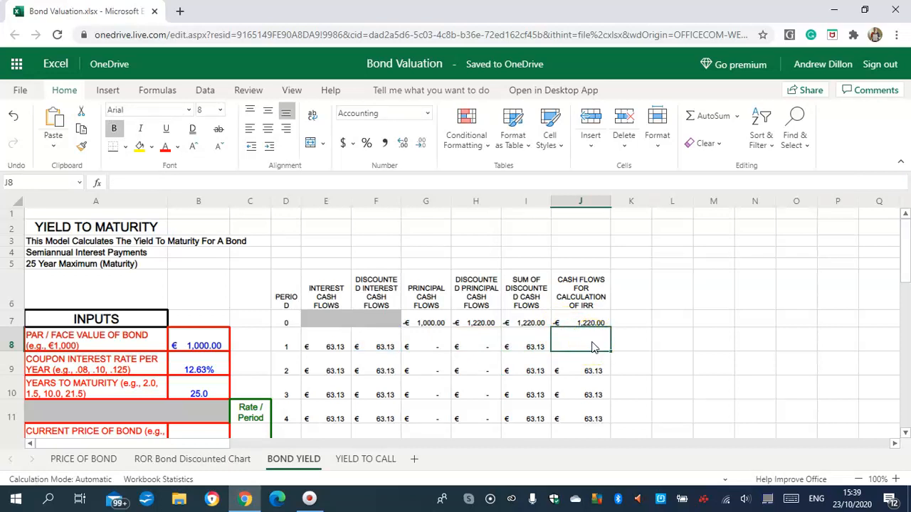
type("=")
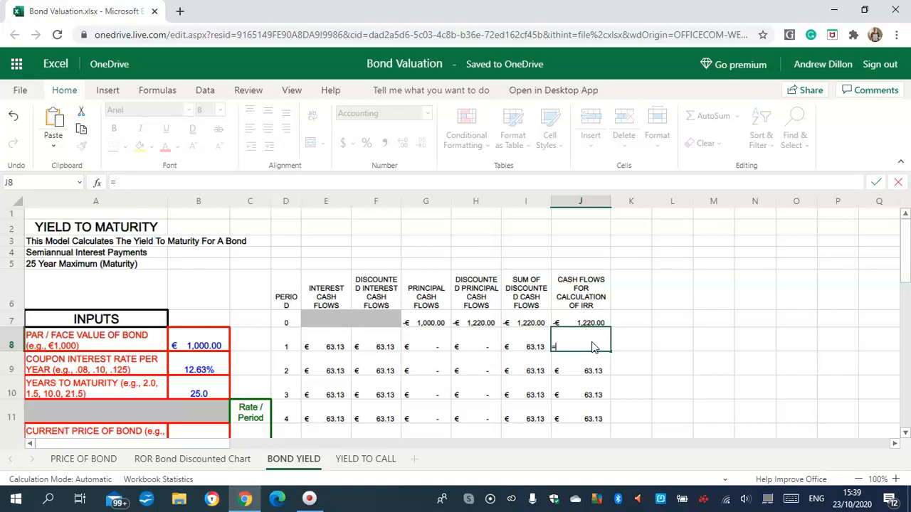
type("$E8")
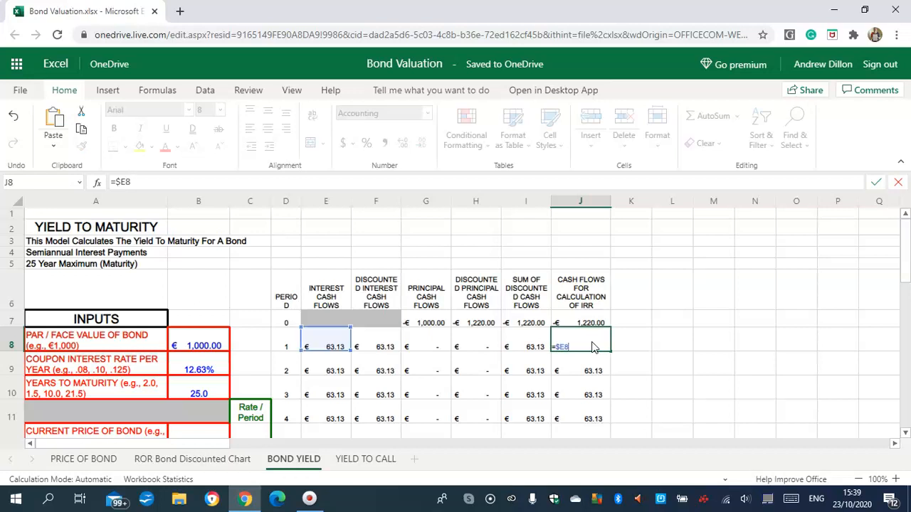
type("+$G8")
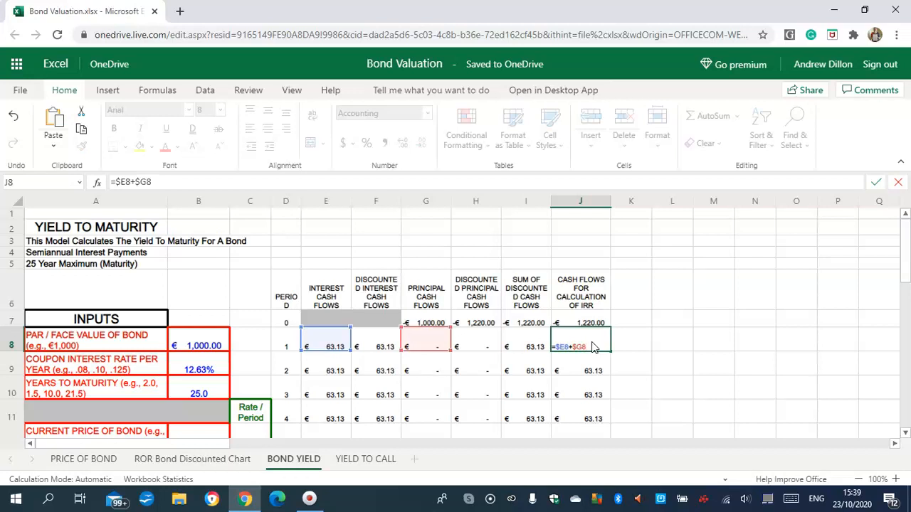
key("Return")
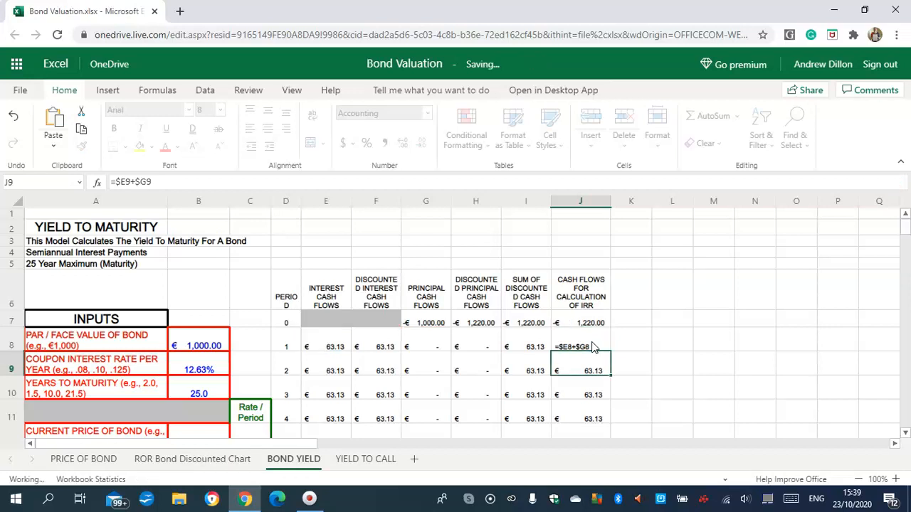
left_click(596, 361)
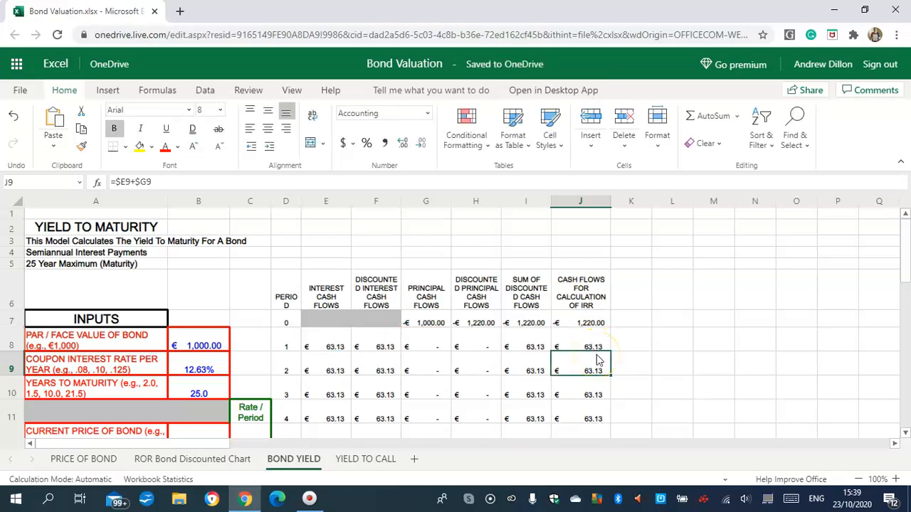
- Enter =$B$9/2 in cell C12 to calculate the rate per period from the annual coupon rate
left_click_drag(904, 245, 908, 275)
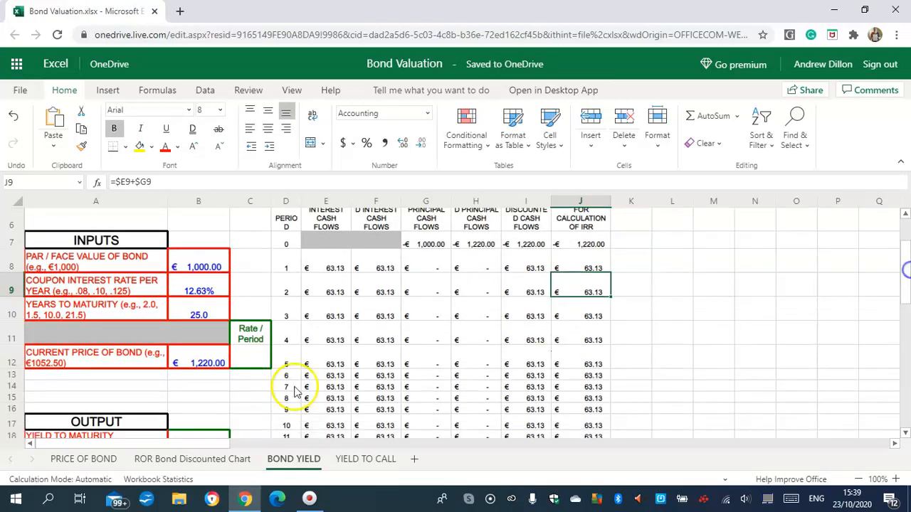
left_click(254, 359)
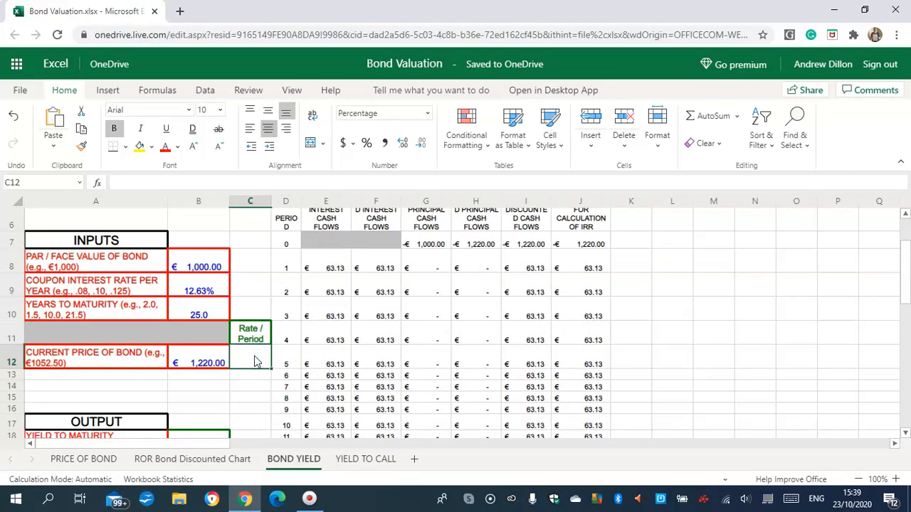
type("=$B$")
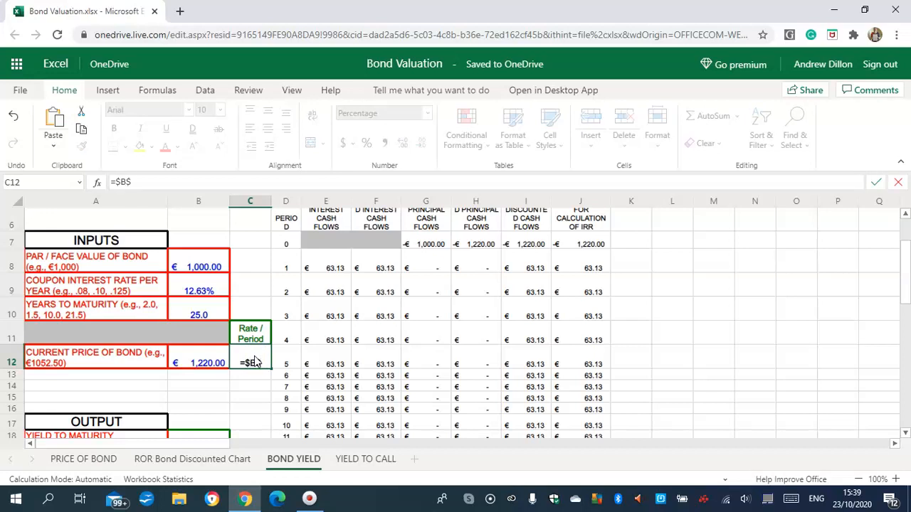
type("9/2")
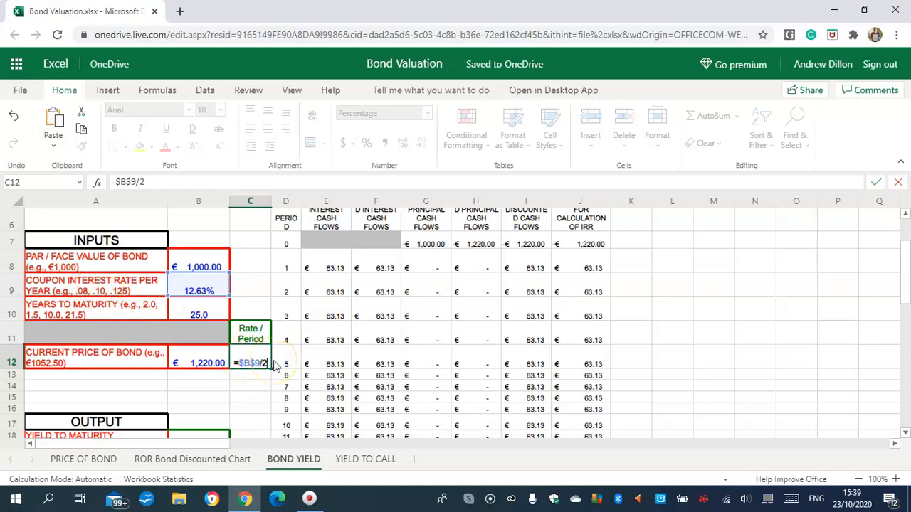
key("Return")
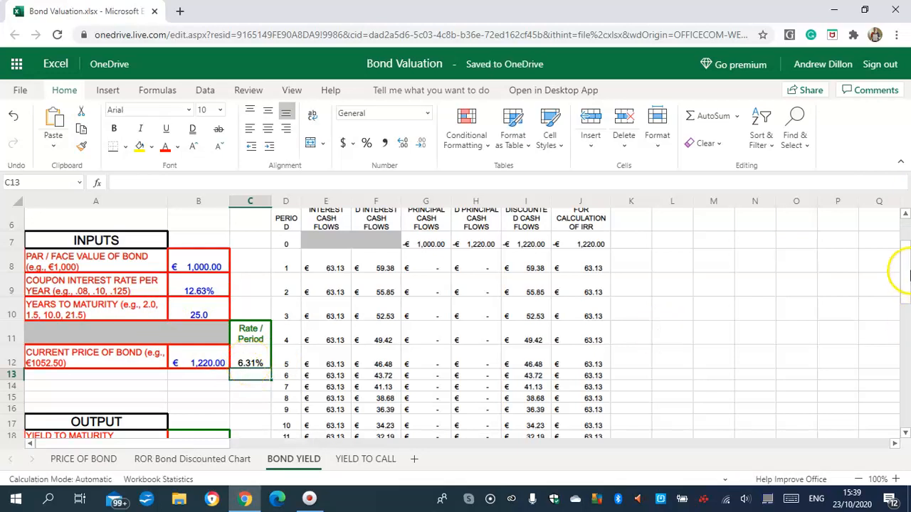
- Enter =$J$59 in cell B18 as the yield to maturity output
scroll(349, 360, "down", 5)
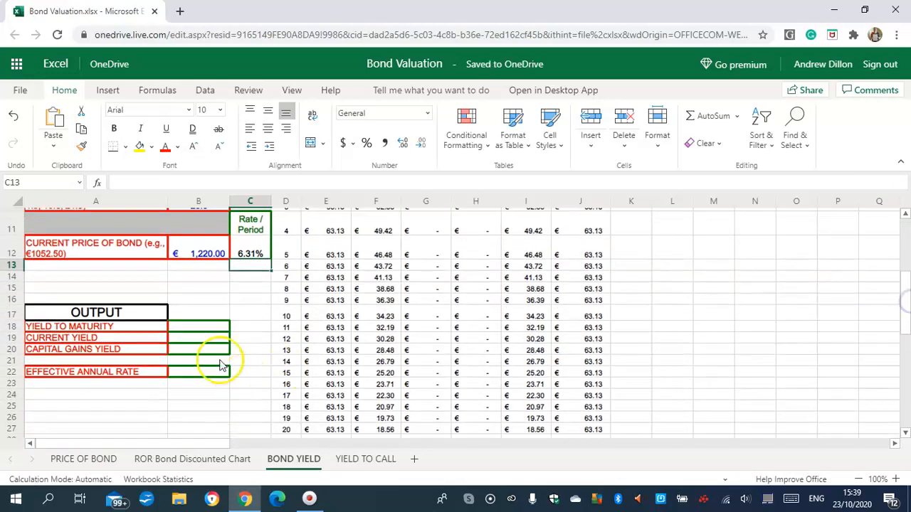
left_click(191, 326)
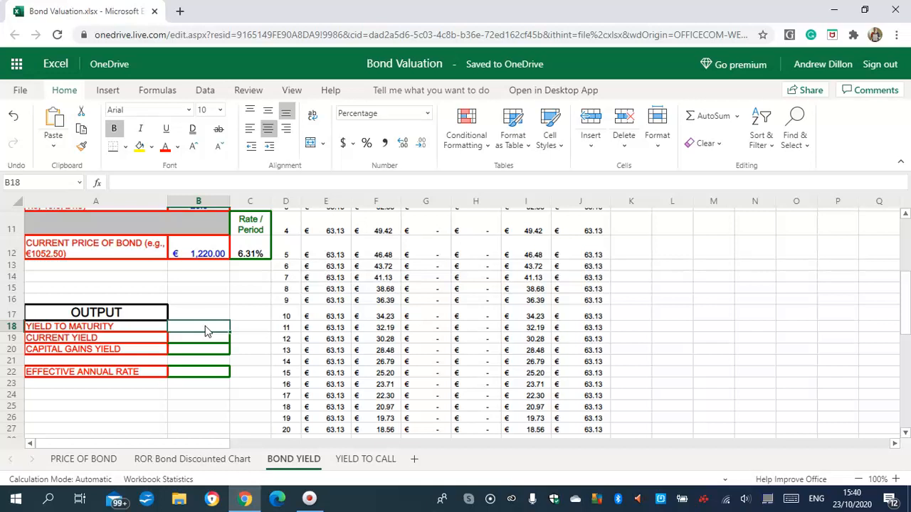
type("=$J$59")
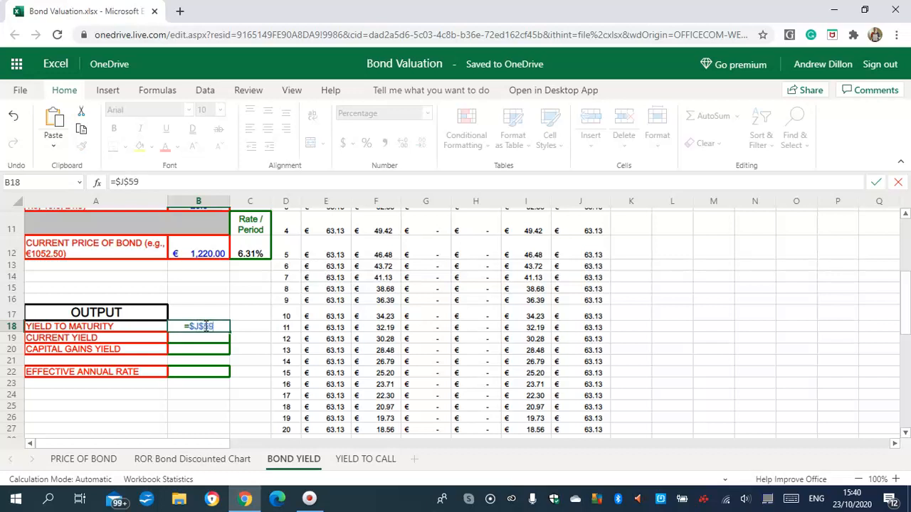
key("Return")
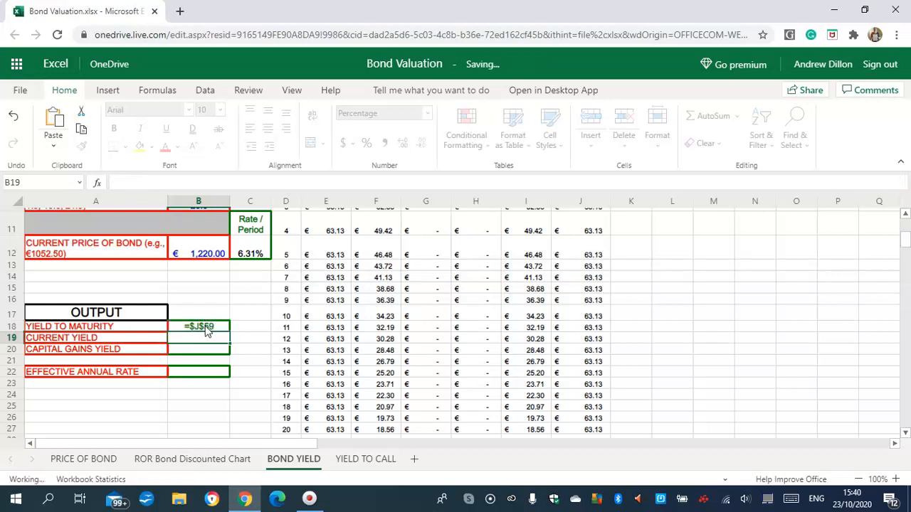
- Enter =$B$9*$B$8/$B$12 in cell B19 to calculate the current yield
left_click(204, 342)
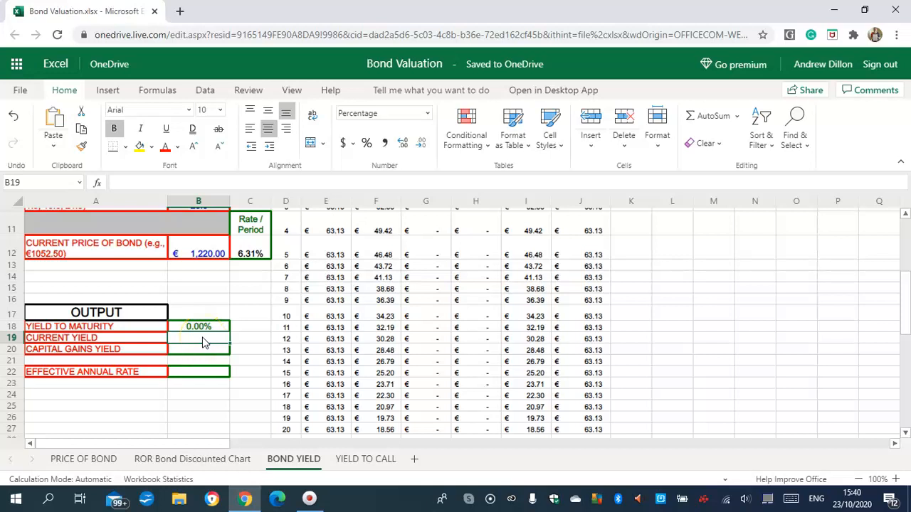
type("=$B")
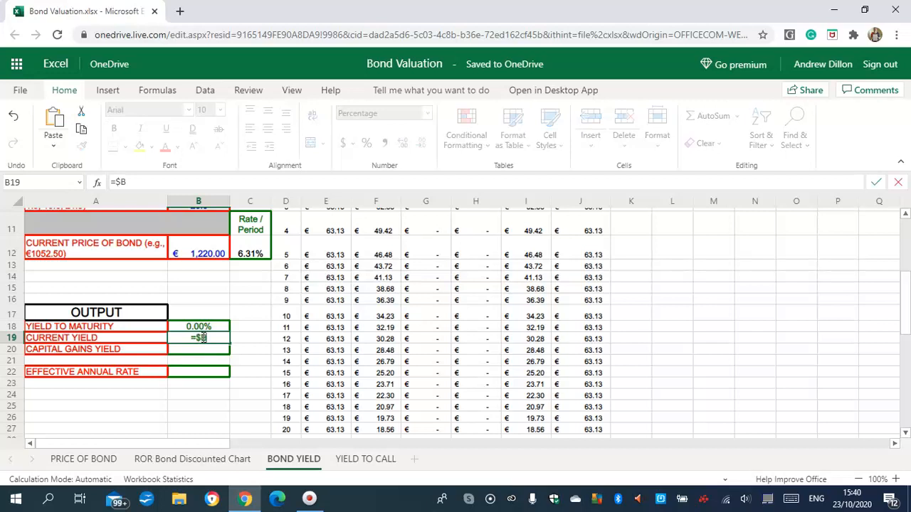
type("$9*$B$")
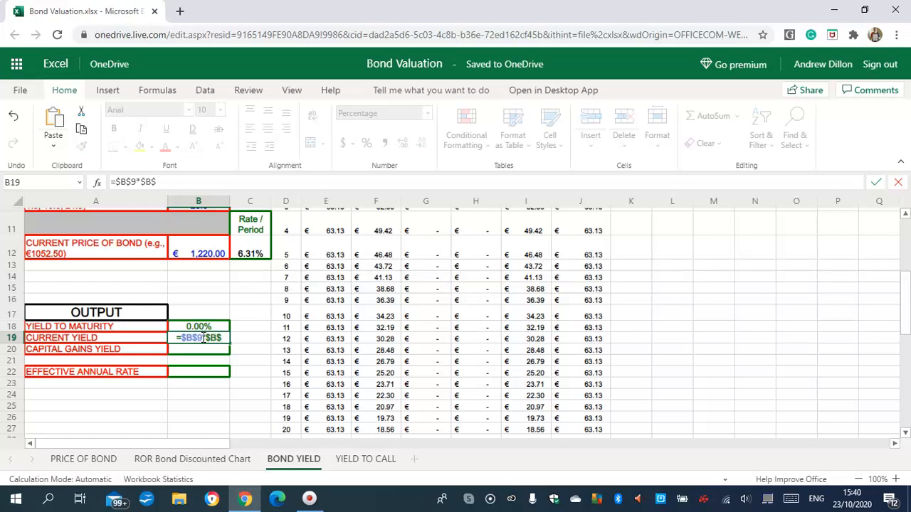
type("8/$B$12")
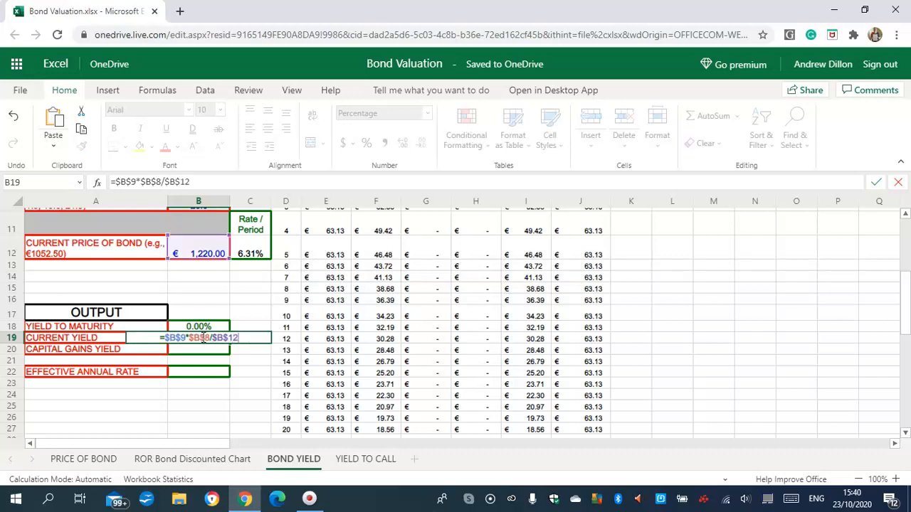
key("Return")
left_click(208, 354)
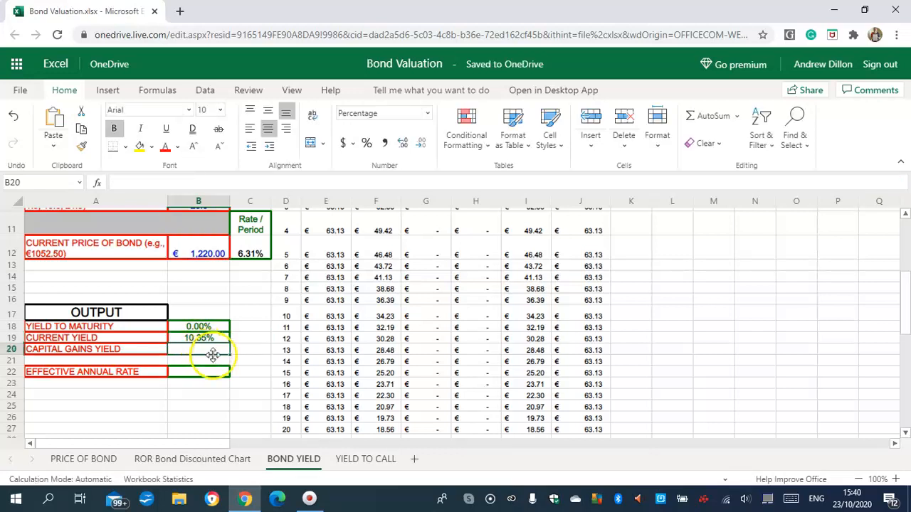
left_click(204, 362)
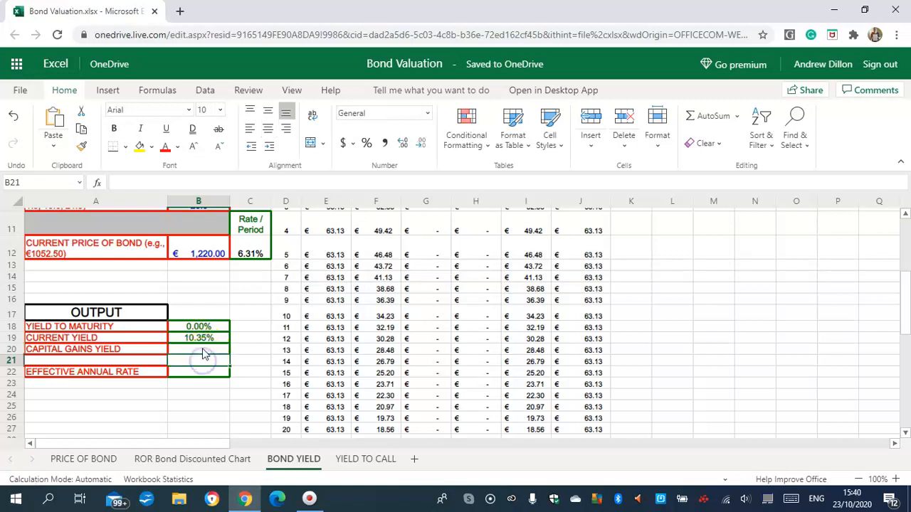
- Enter =$B$18-$B$19 in cell B20 to calculate the capital gains yield
left_click(203, 352)
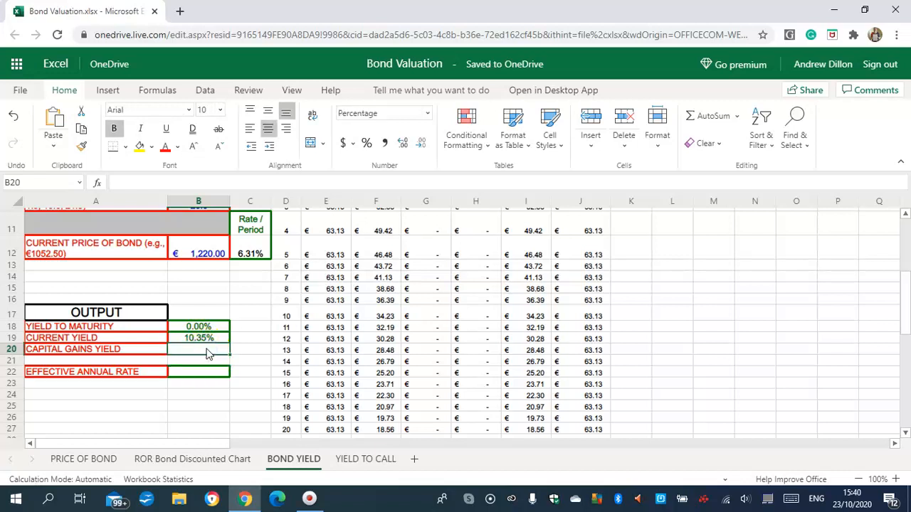
type("=")
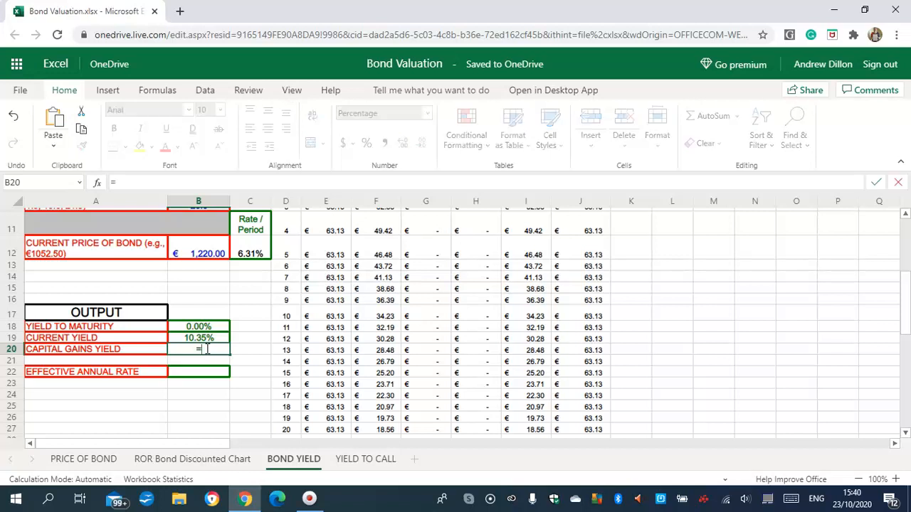
type("$B$18-")
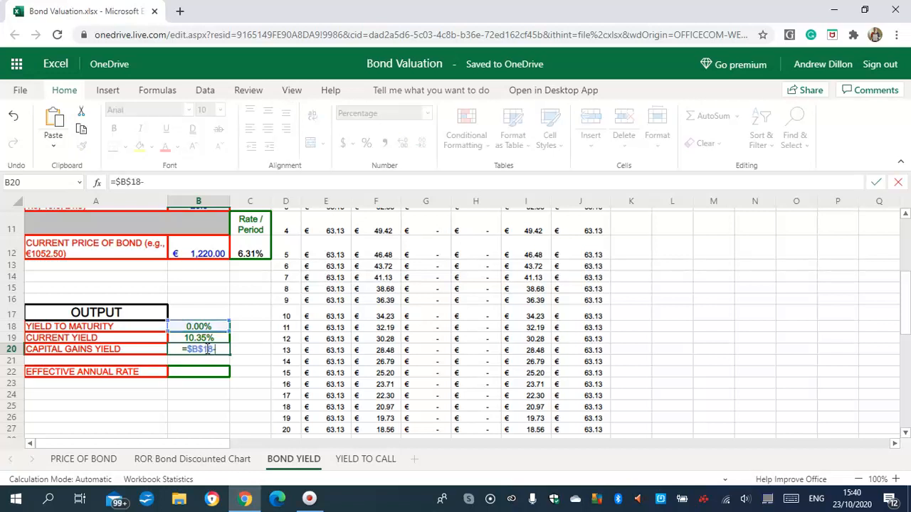
type("$B$19")
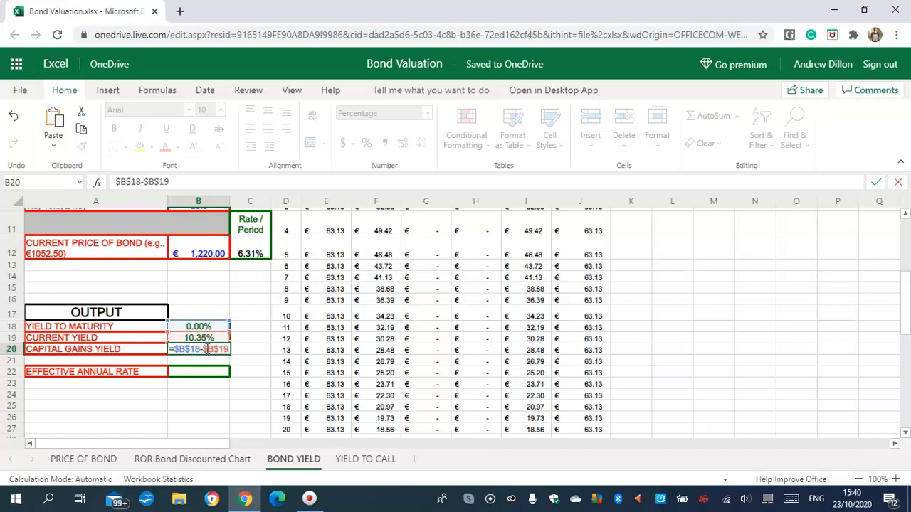
key("Return")
- Enter =EFFECT($B$18/2,$B$10)*2 in cell B22 to calculate the effective annual rate
left_click(208, 373)
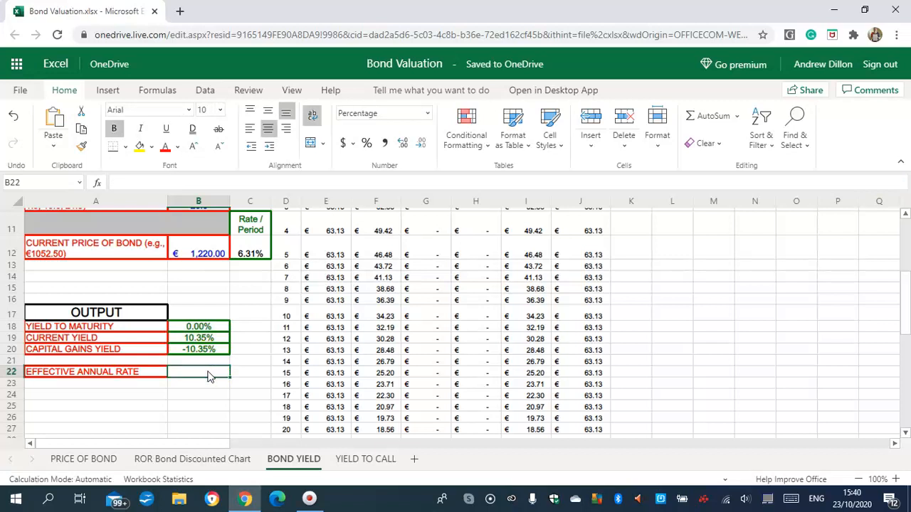
type("=EFFECT(")
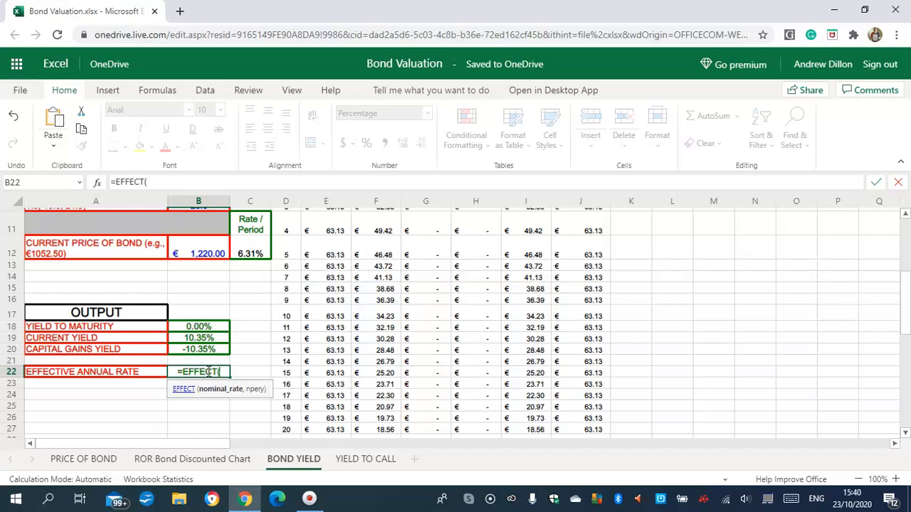
type("$B$")
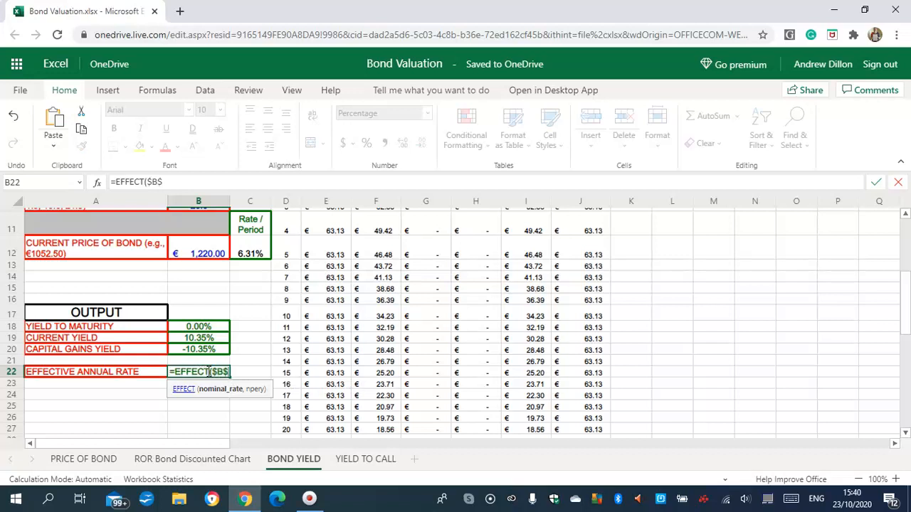
type("1")
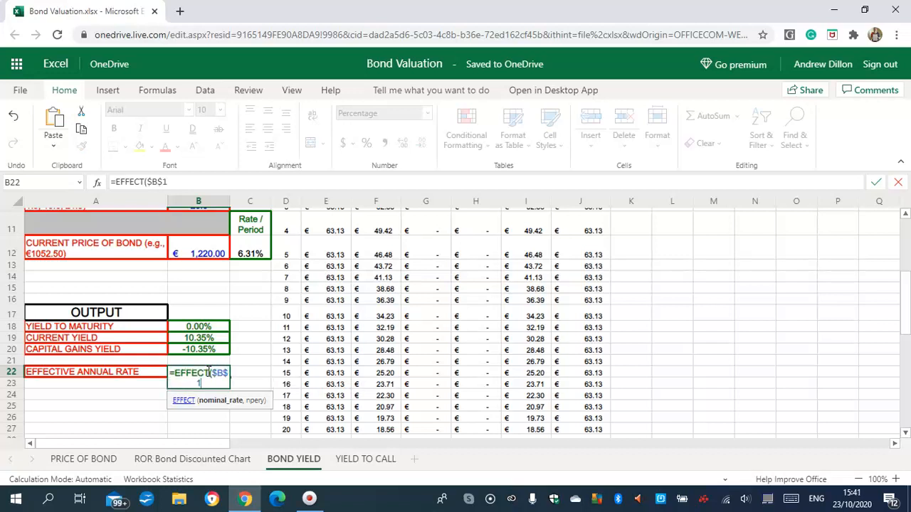
type("8/2,")
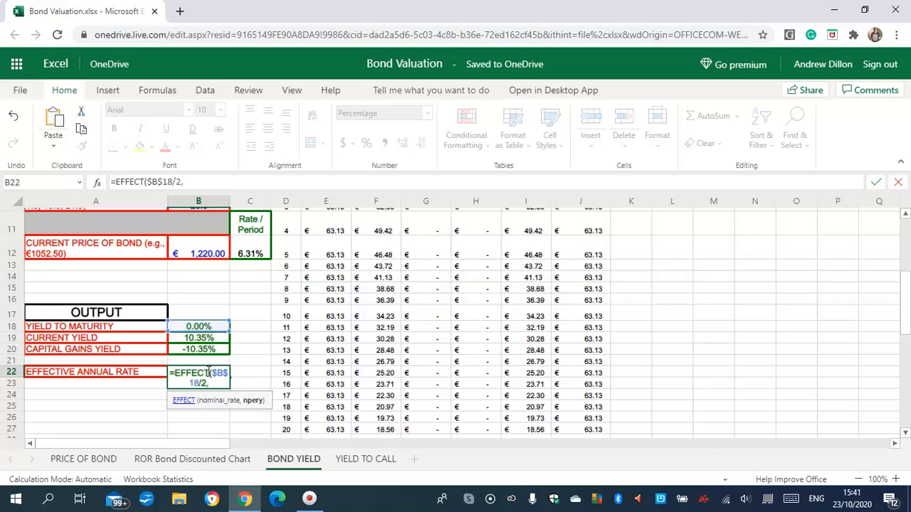
type("$B$1")
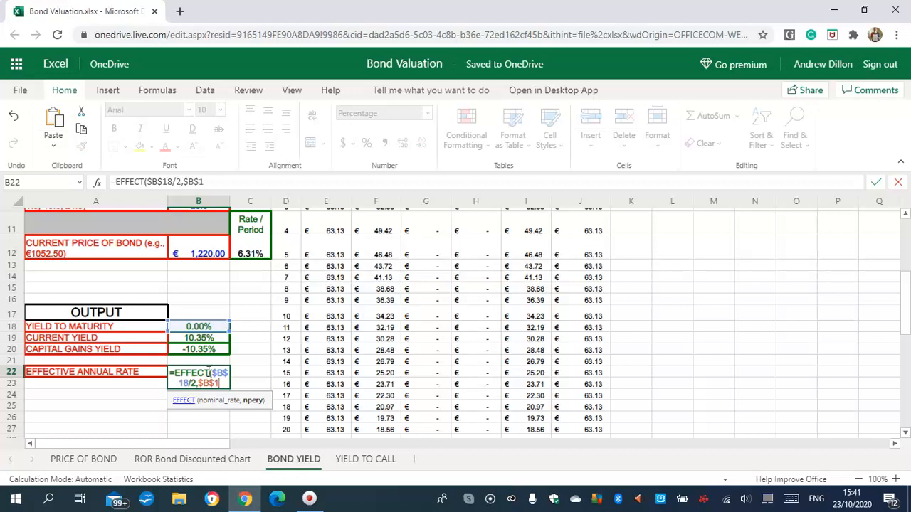
type("0")
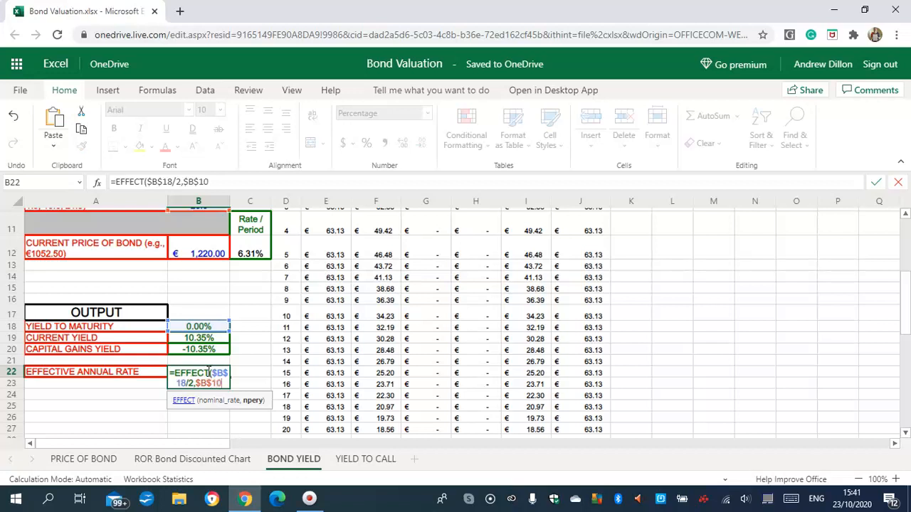
type(")")
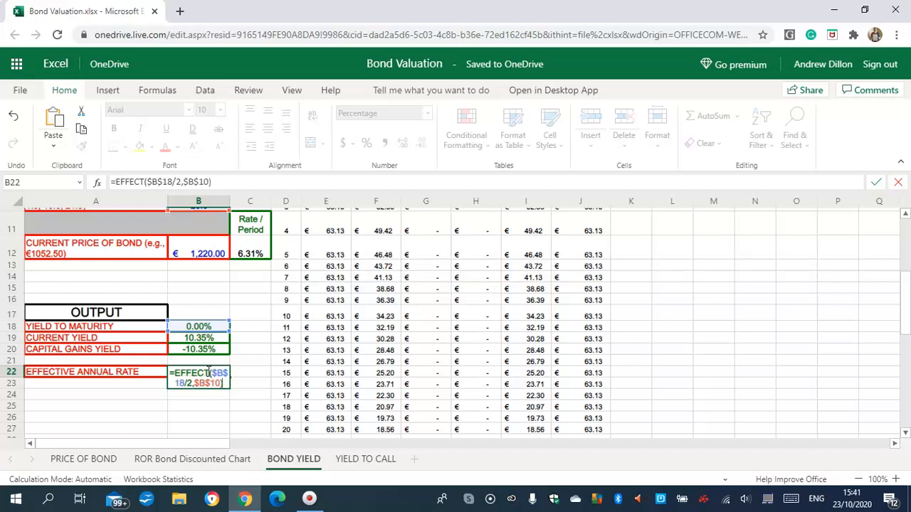
type("*2")
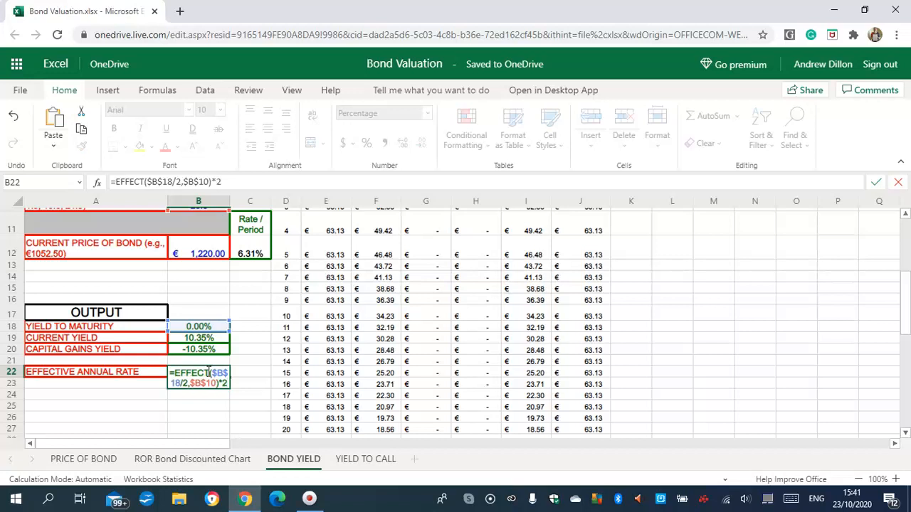
key("Return")
left_click(209, 374)
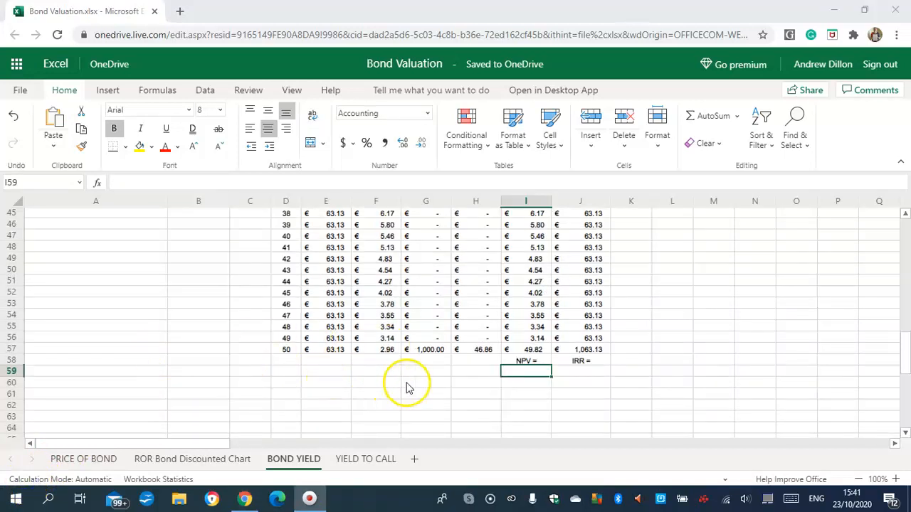
- Enter =SUM(I8:I57) in cell I59 to calculate the NPV from the summed discounted cash flows
left_click(597, 376)
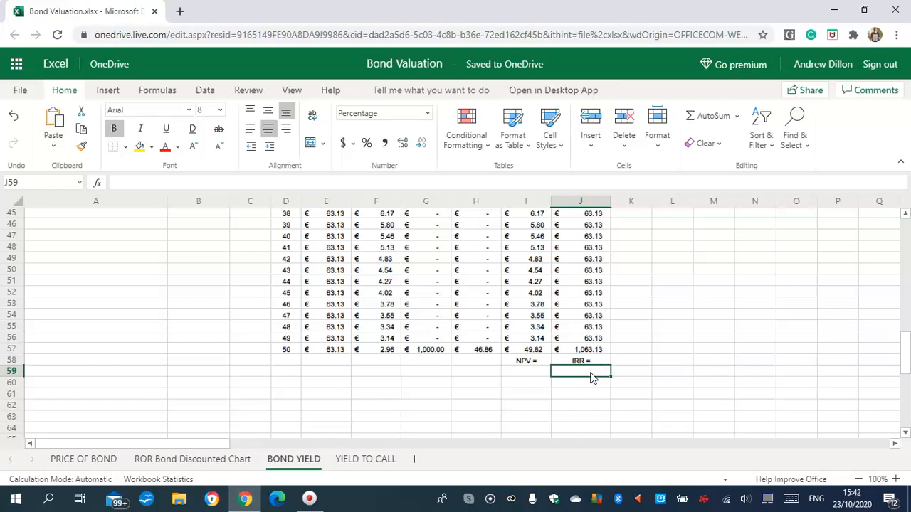
left_click(528, 373)
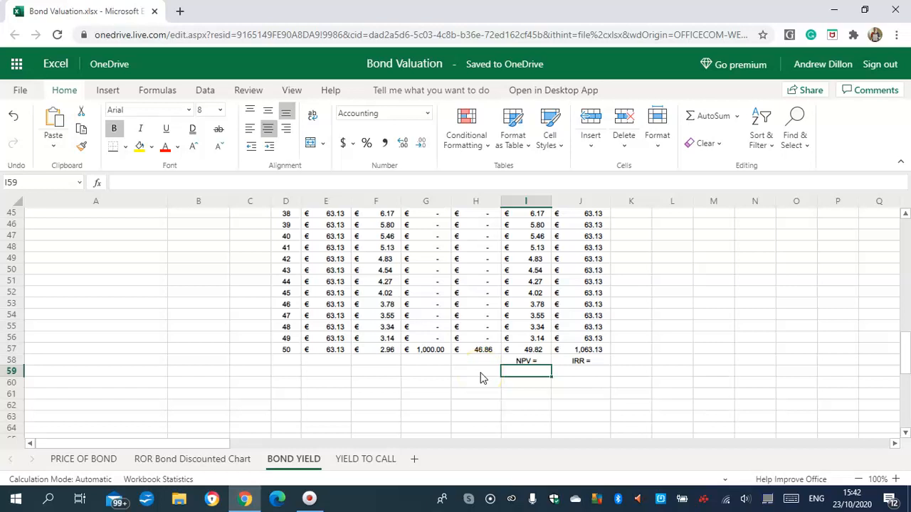
type("=SUM")
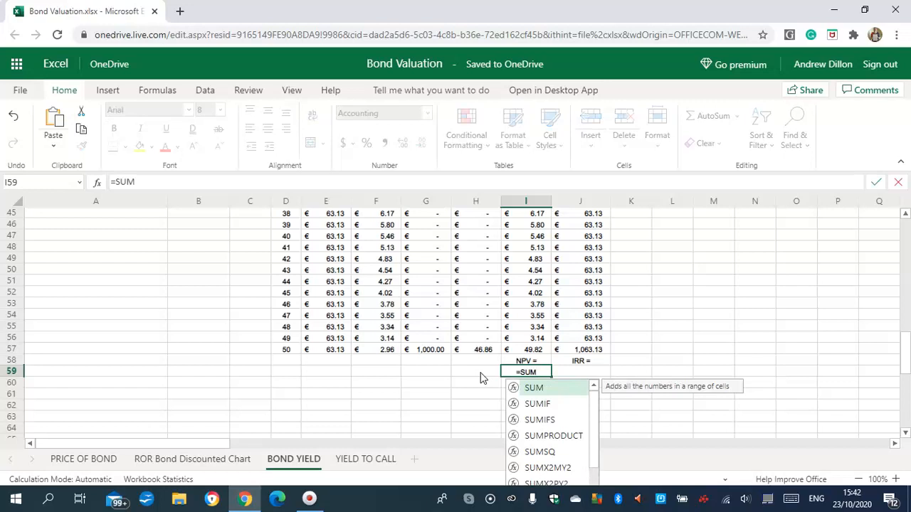
type("(I8")
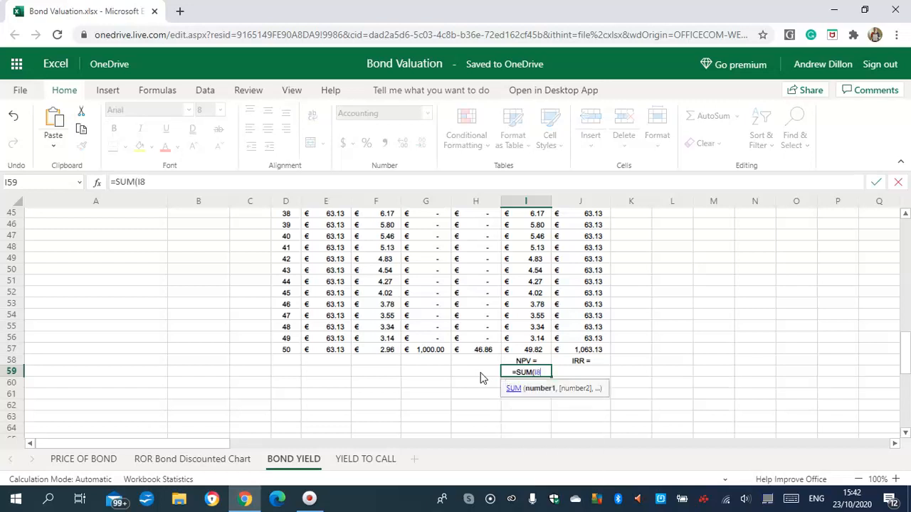
type(":I57)")
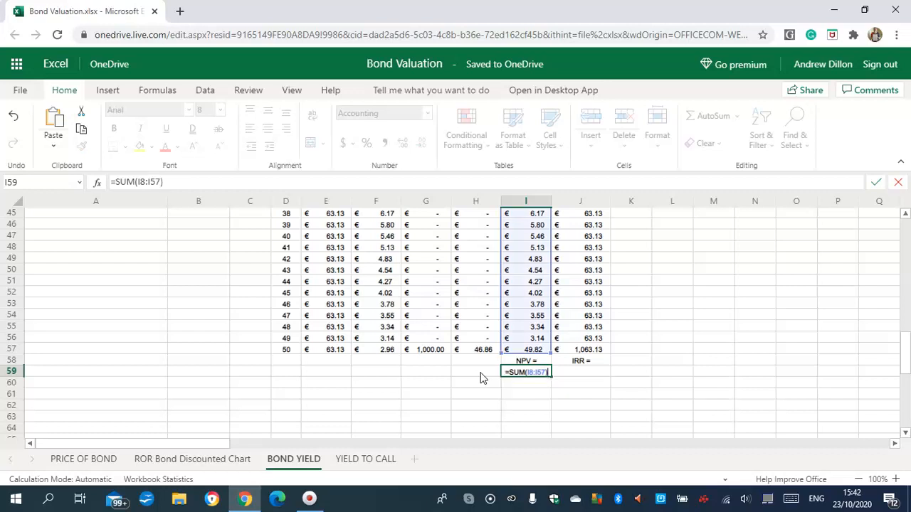
key("Return")
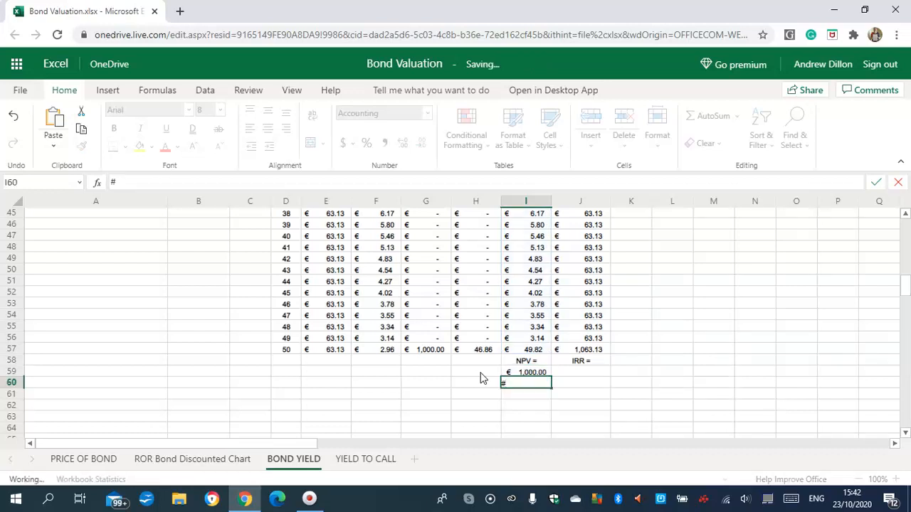
- Enter =IRR(J7:J57,0.01)*2 in cell J59 to calculate the annualised IRR of the bond's cash flows
left_click(586, 373)
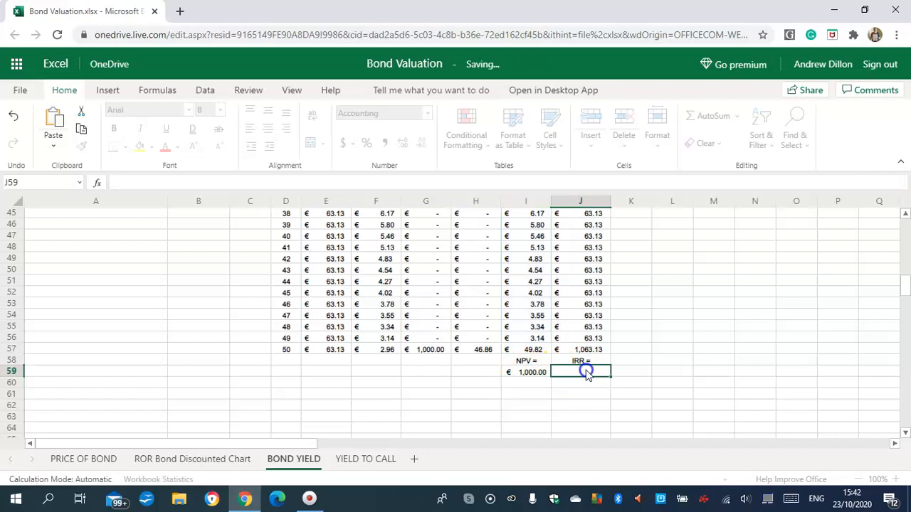
type("=IRR")
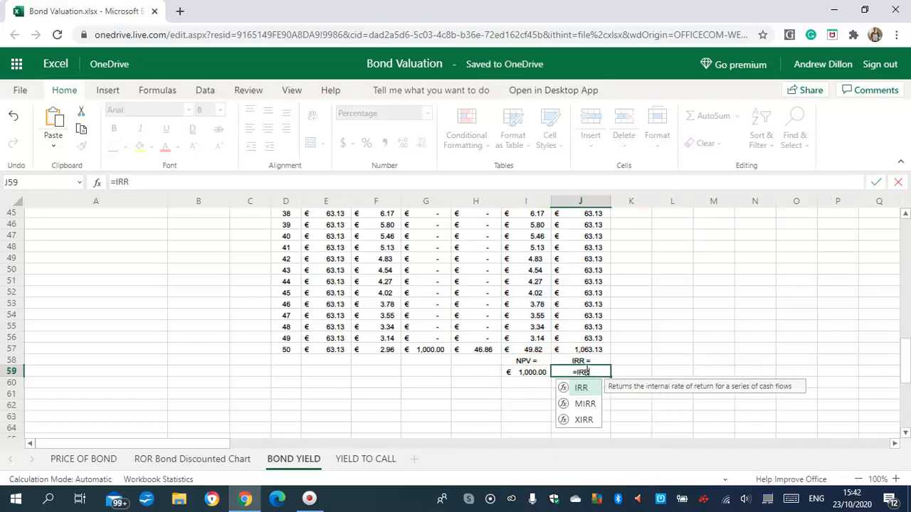
type("(")
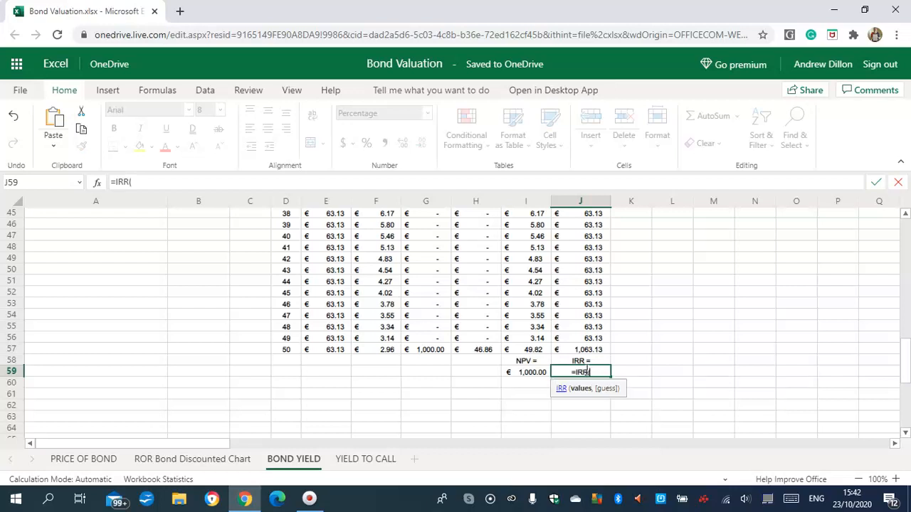
type("J7:J57,0")
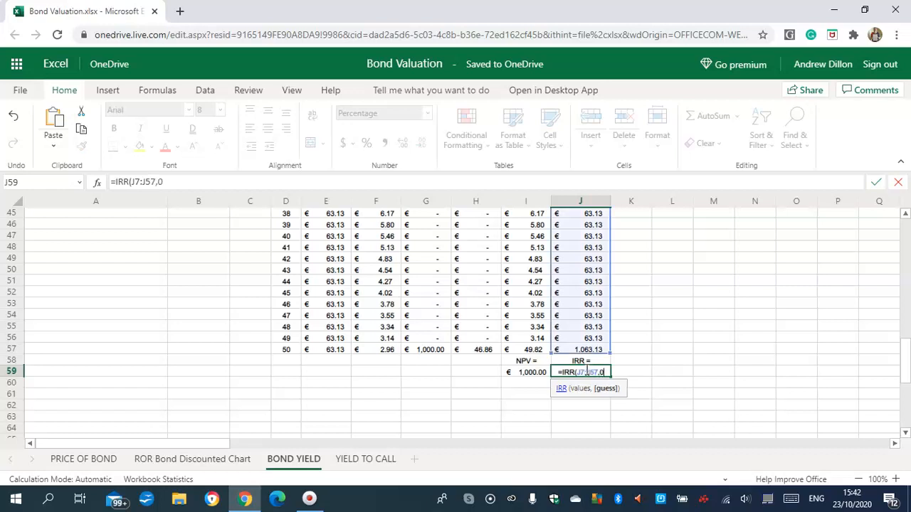
type(".01)*2")
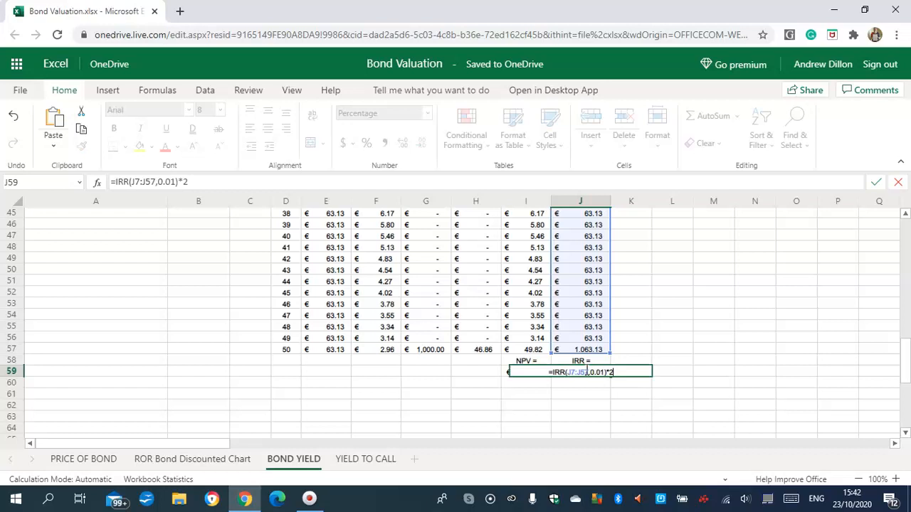
key("ctrl+Return")
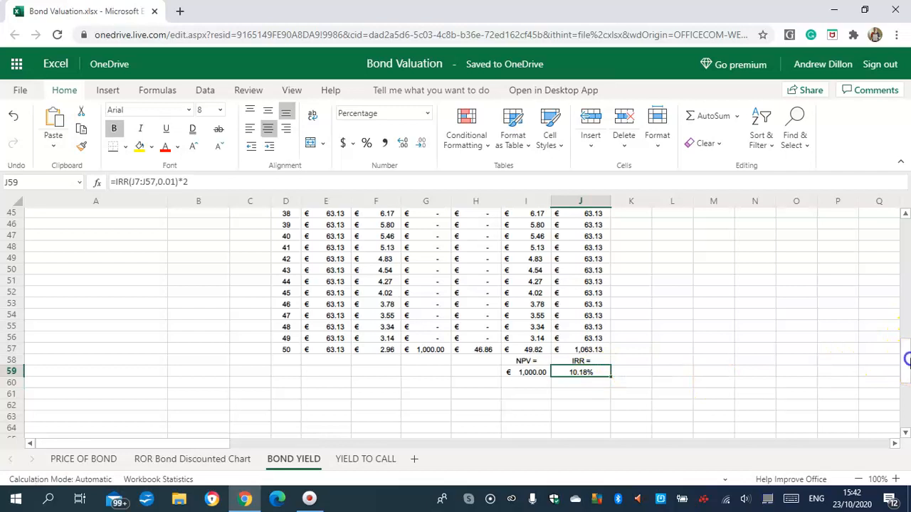
- Check the effective annual rate and yield to maturity outputs in B22 and B18 against the NPV and IRR cells in row 59
scroll(907, 334, "up", 1)
left_click_drag(908, 334, 908, 288)
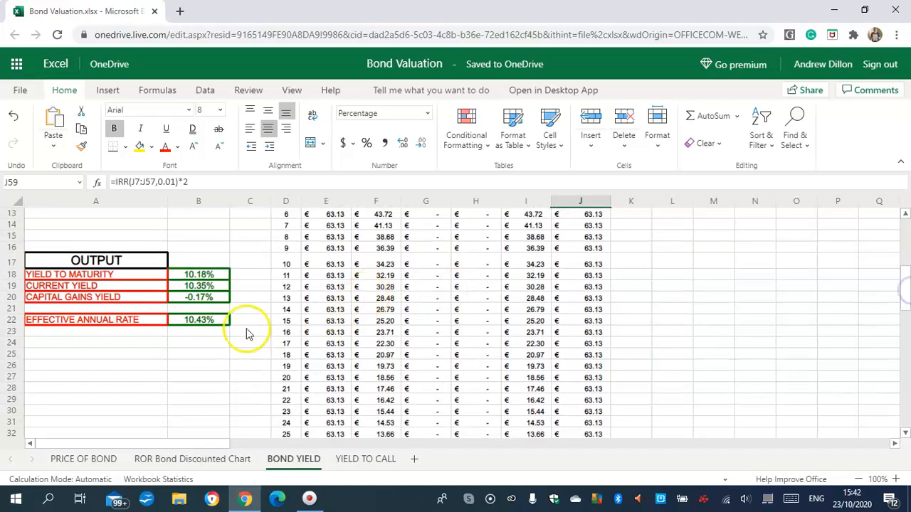
left_click(206, 321)
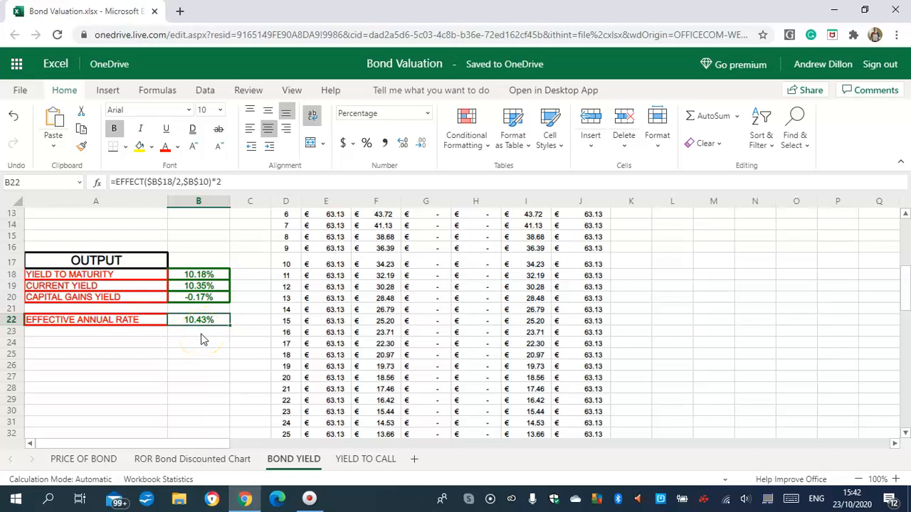
left_click(203, 276)
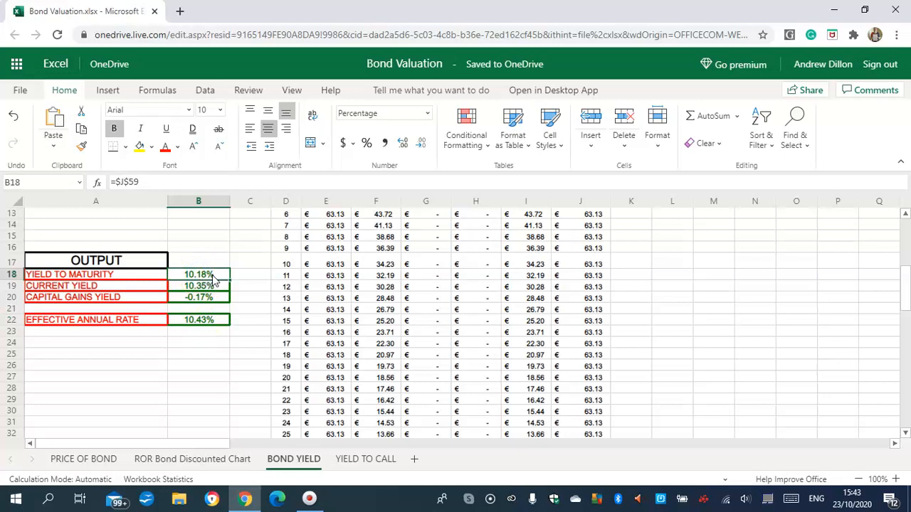
left_click_drag(904, 297, 906, 354)
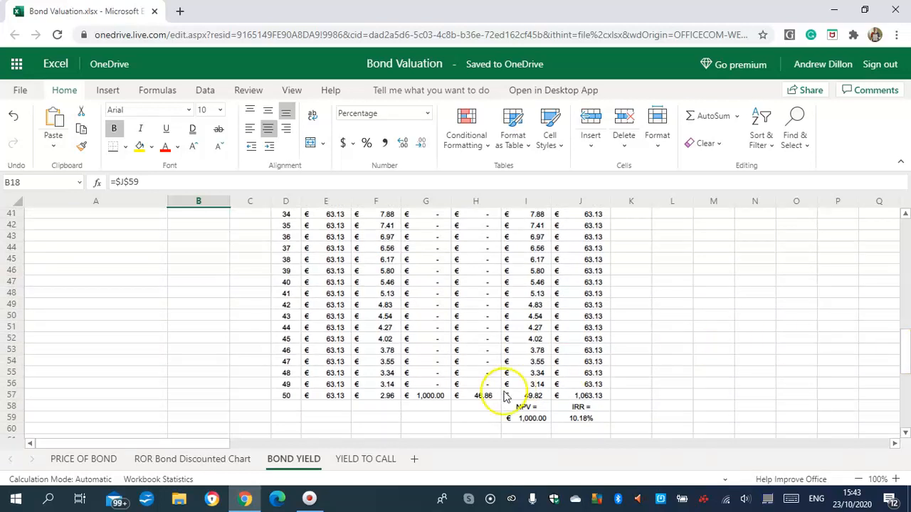
- Switch to the YIELD TO CALL sheet and review its inputs, output cells and cash flow columns
left_click(360, 461)
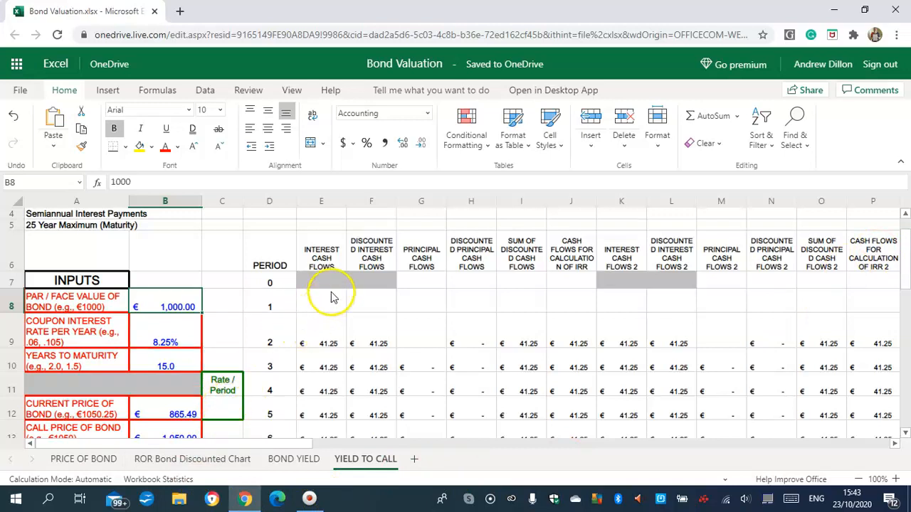
scroll(907, 281, "down", 5)
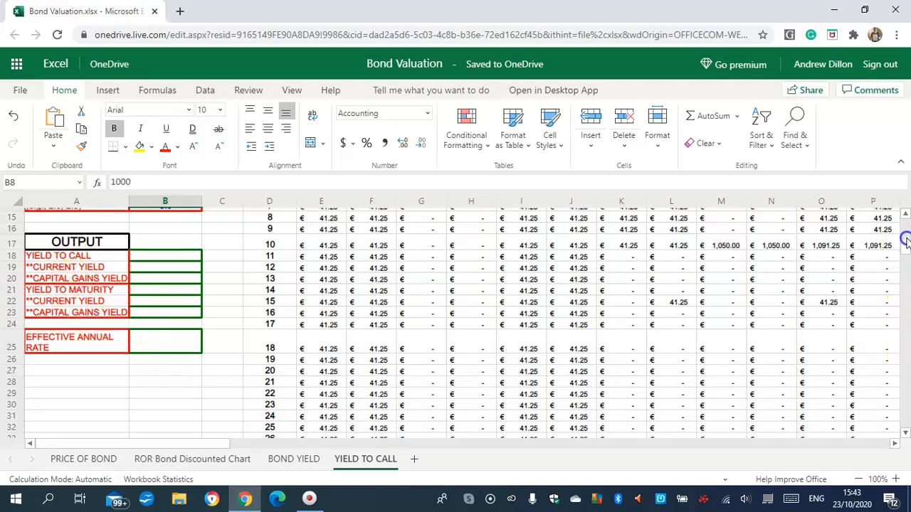
scroll(907, 242, "up", 5)
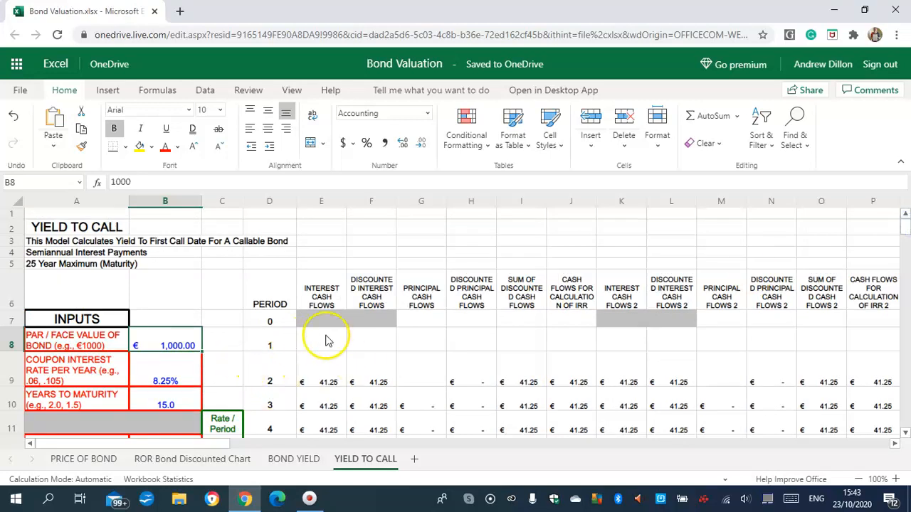
- Enter =IF($B$10>0.49,$B$9*$B$8/2,0) in cell E8 to calculate the period 1 interest cash flow
left_click(323, 343)
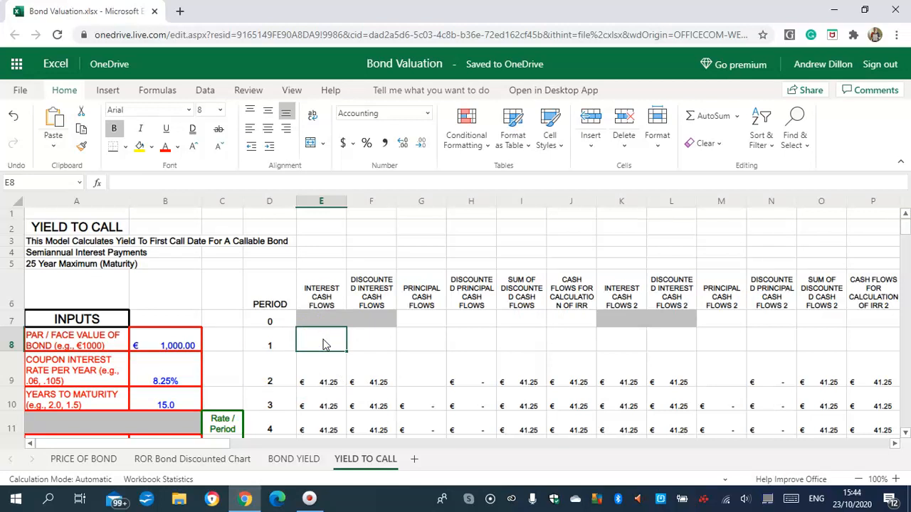
type("=IF")
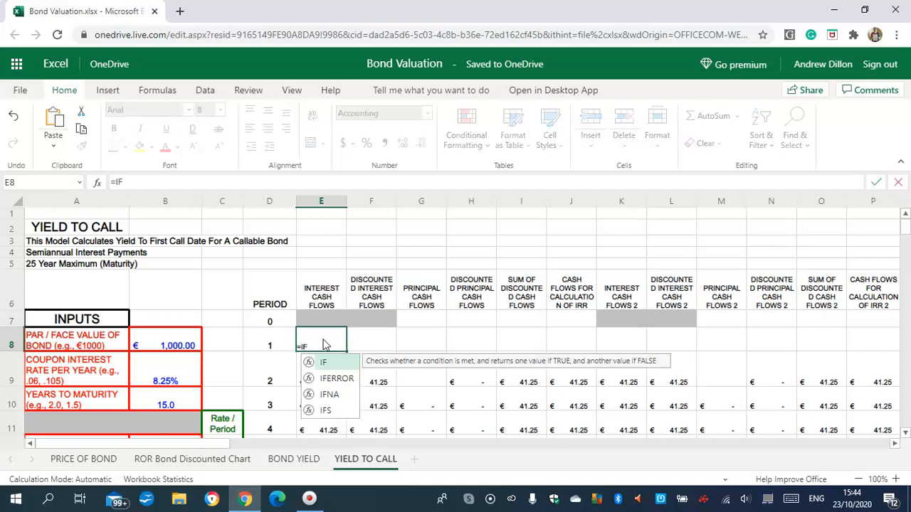
type("(")
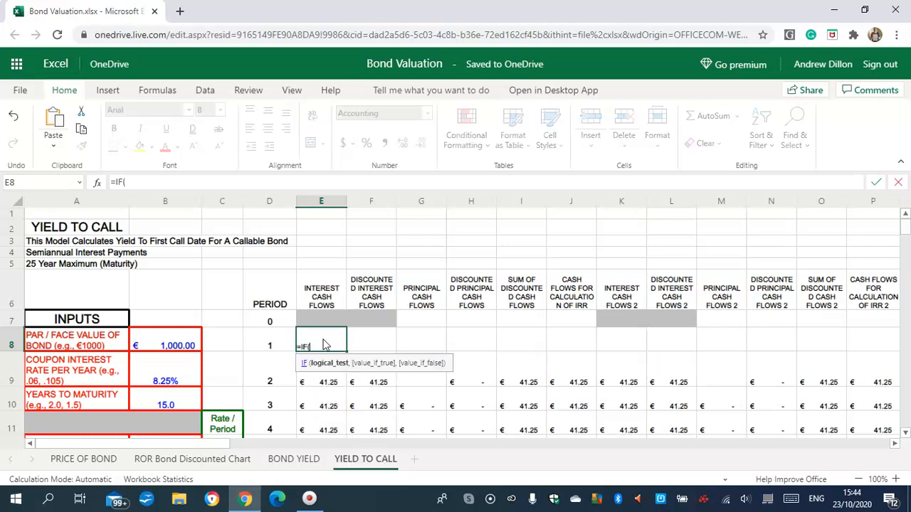
type("$B$10")
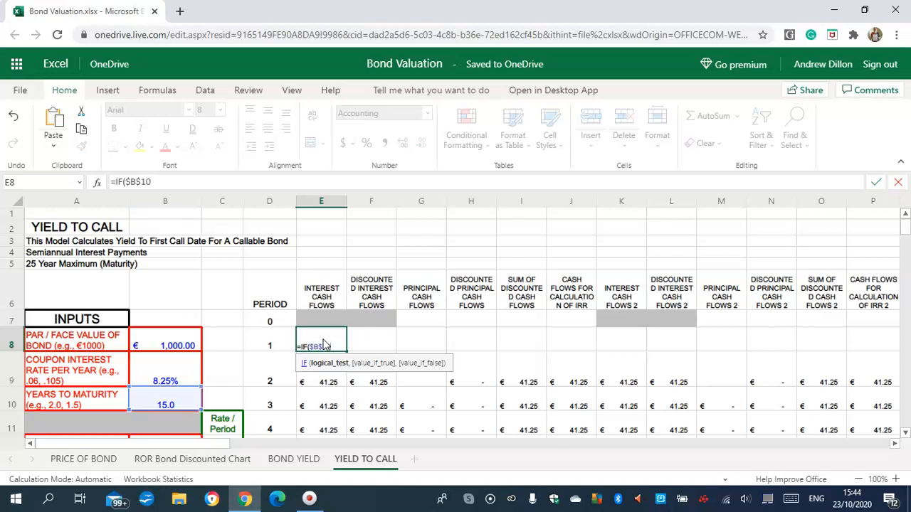
type(">0.49,$")
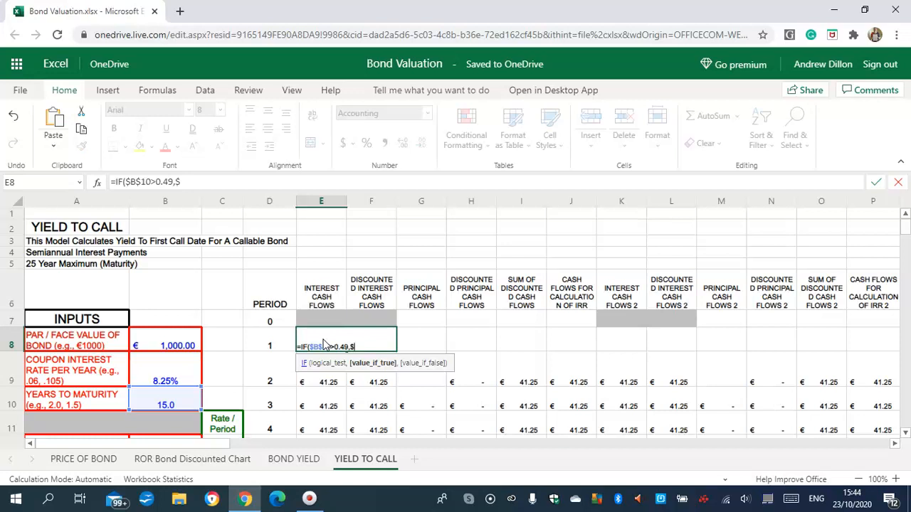
type("B$9")
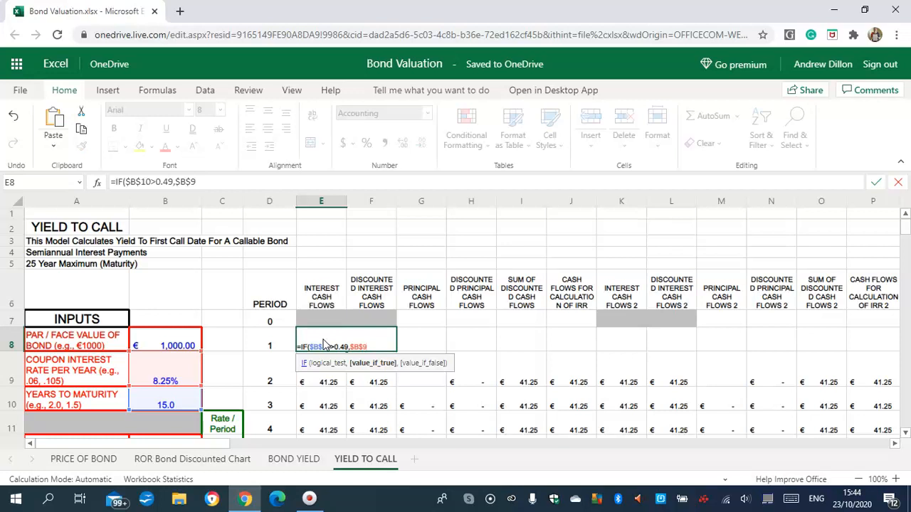
type("*$B$8")
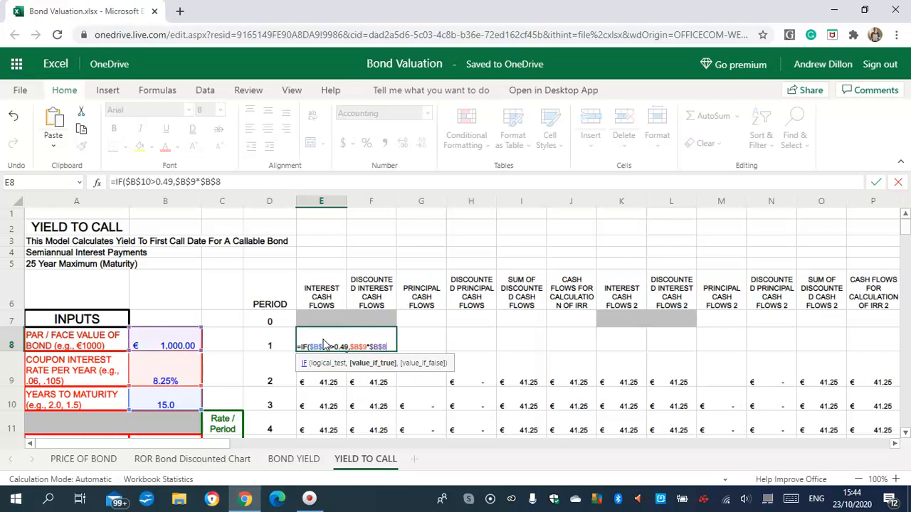
type("/2,")
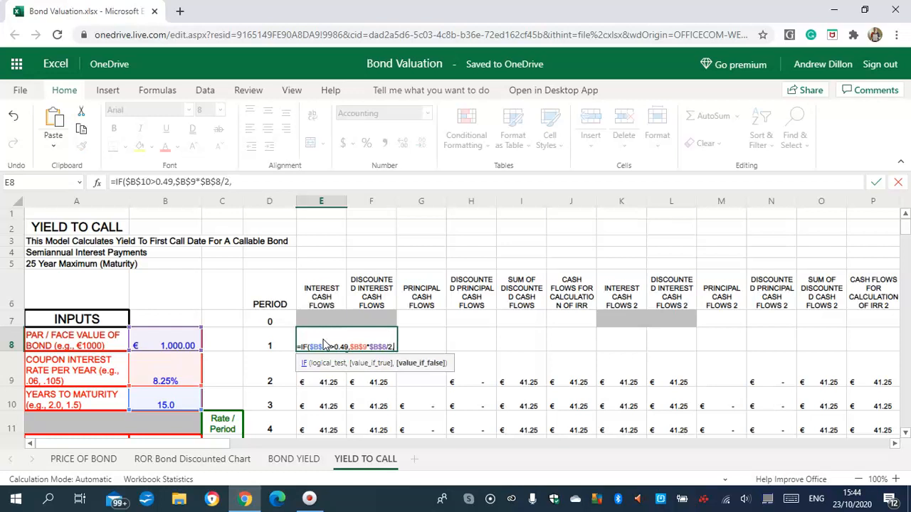
type("0)")
key("Return")
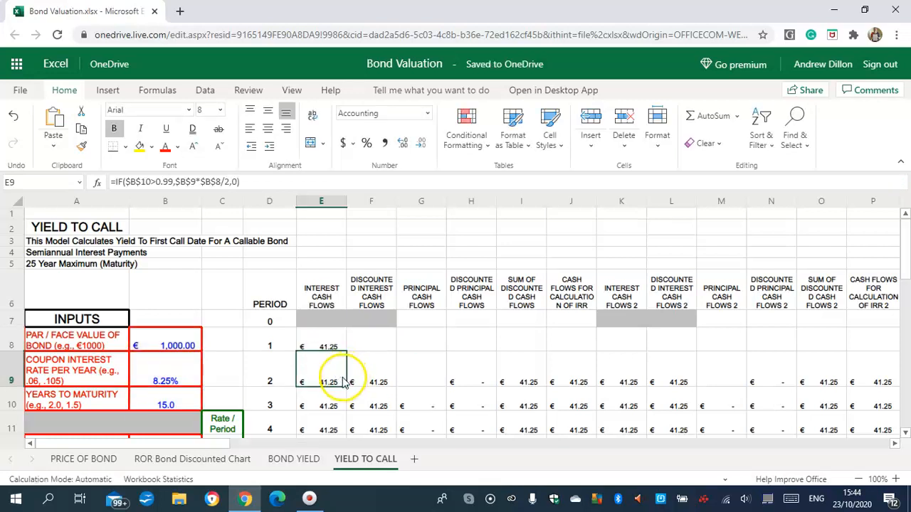
left_click(328, 336)
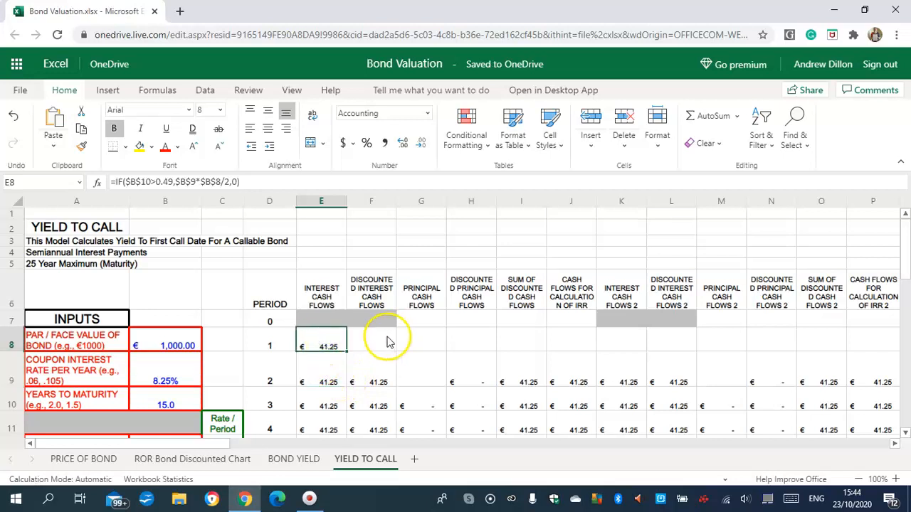
- Enter =($E8)*(1/((1+$C$12)^1)) in cell F8 to calculate the period 1 discounted interest cash flow
left_click(387, 341)
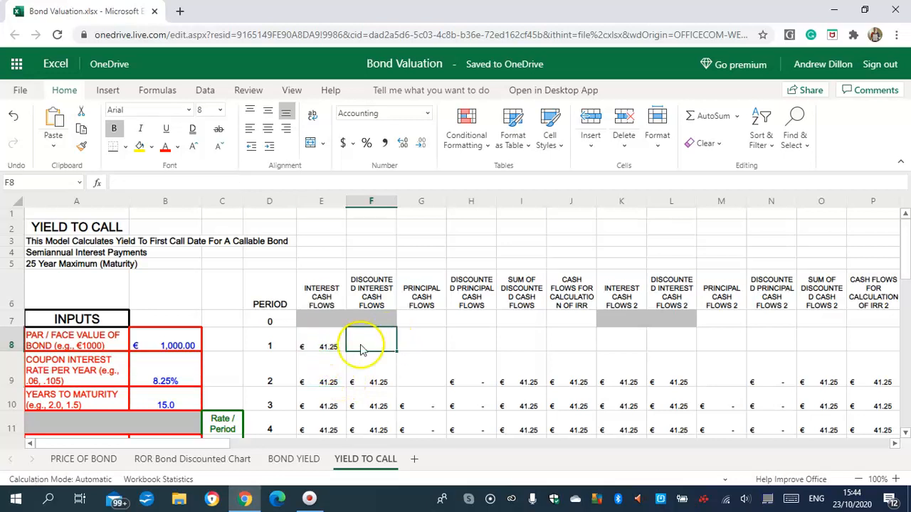
left_click(368, 365)
left_click(379, 333)
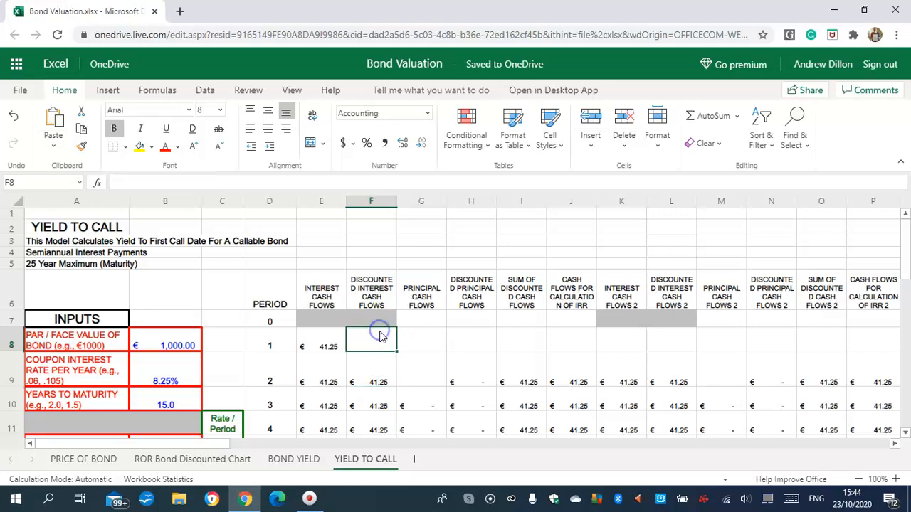
type("=")
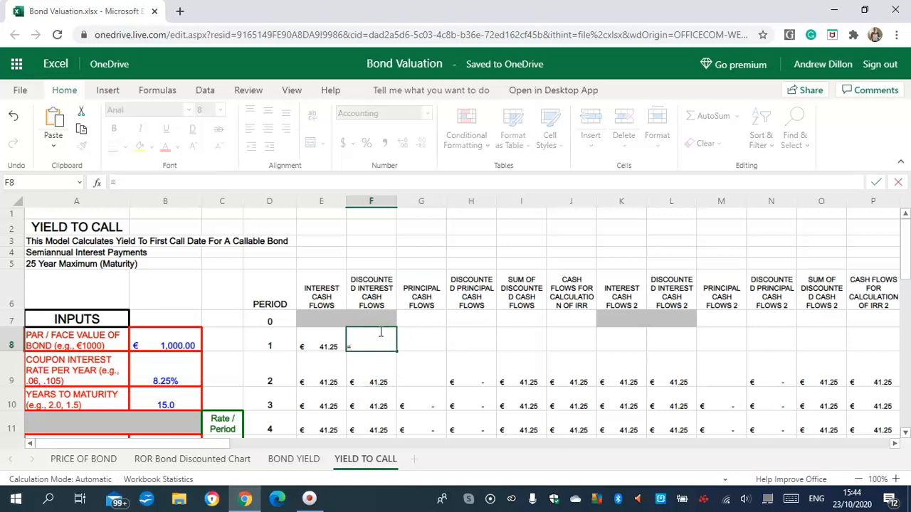
type("($E8)")
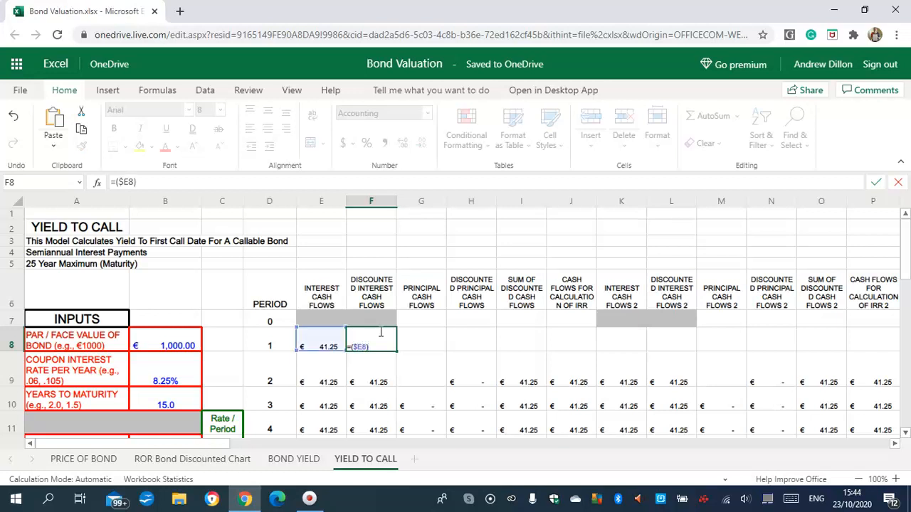
type("*")
type("(1")
type("/((1+$C$12")
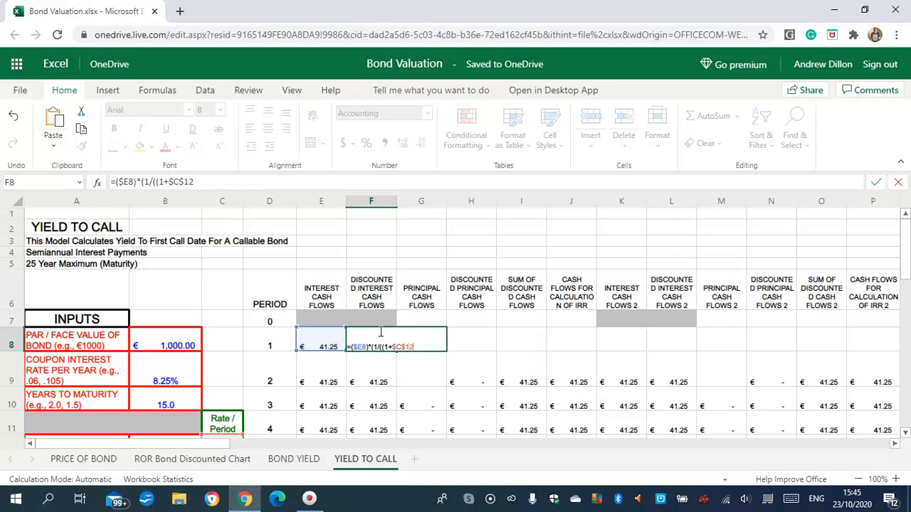
type(")^1))")
key("Return")
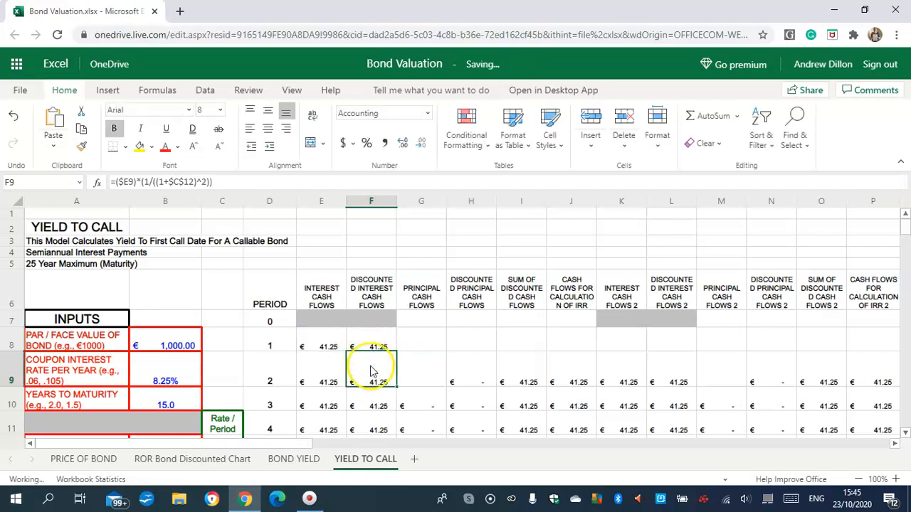
left_click(375, 341)
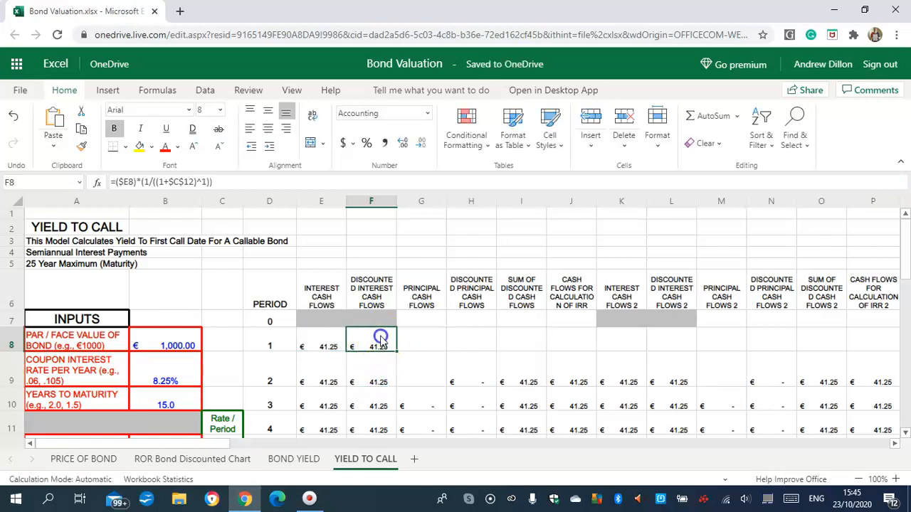
- Enter =$B$12-1 in cell G7 for the period 0 principal cash flow and fill it across to J7
left_click(425, 345)
left_click(430, 321)
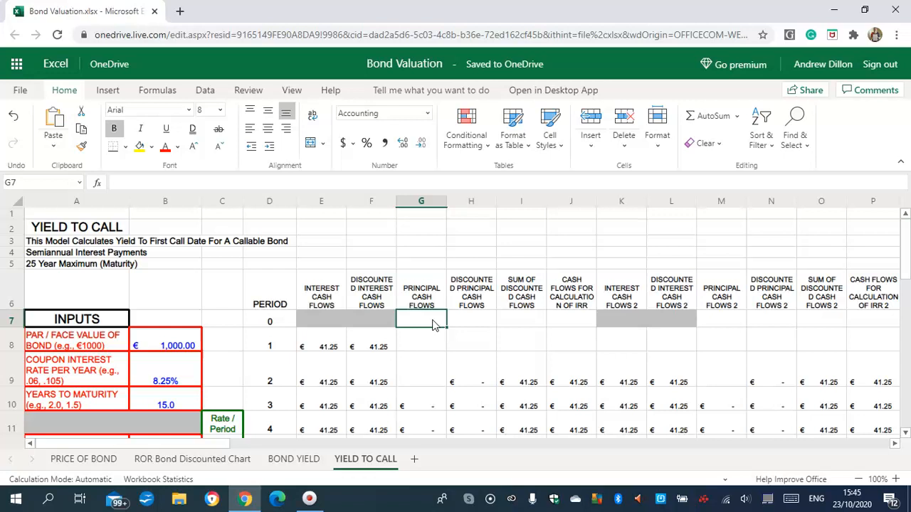
type("=$B$12")
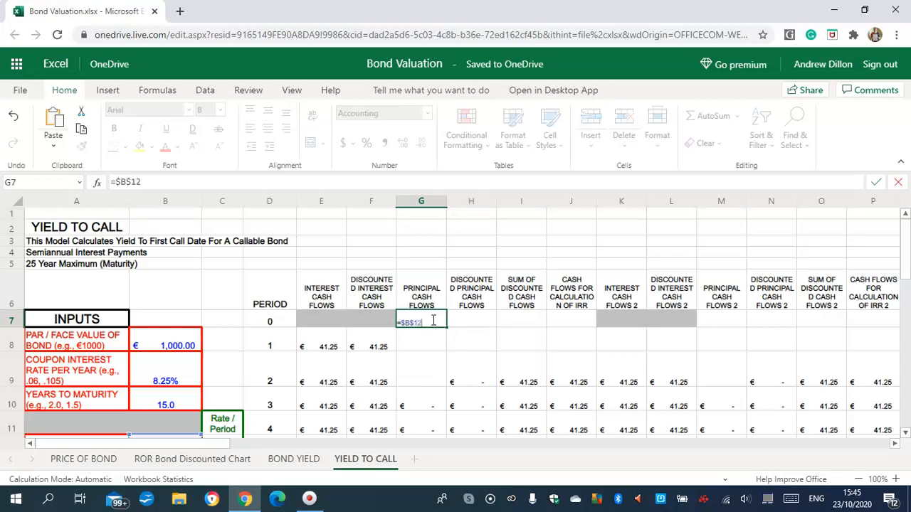
type("-1")
key("Return")
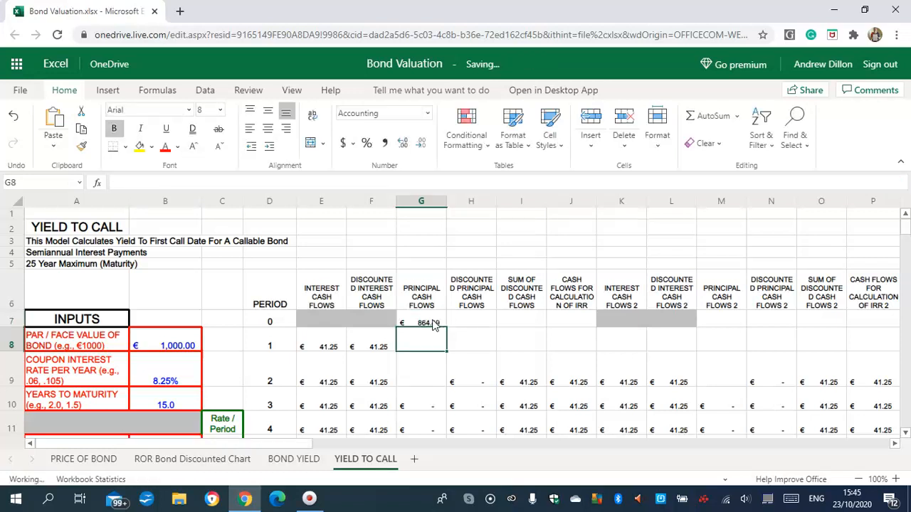
left_click(438, 323)
left_click_drag(445, 324, 585, 333)
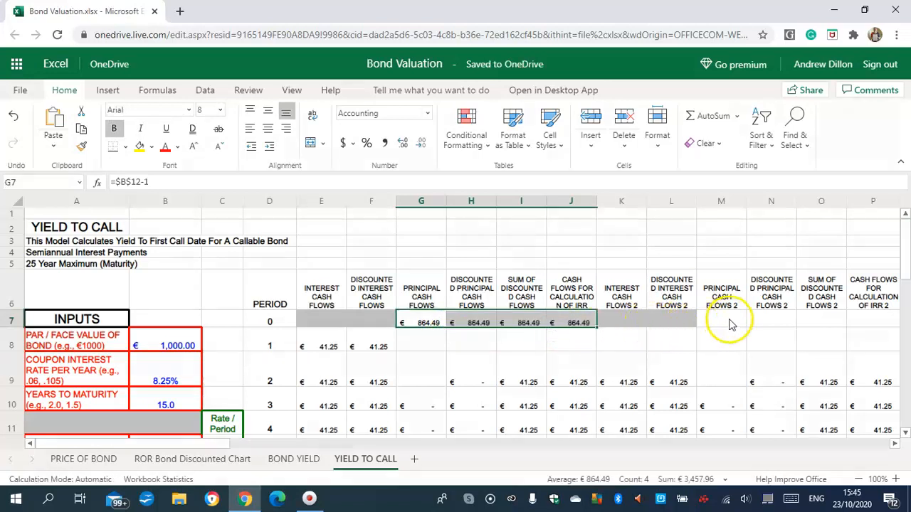
- Enter =$B$12-1 in cell M7 under Principal Cash Flows 2 and fill it across to P7
left_click(726, 324)
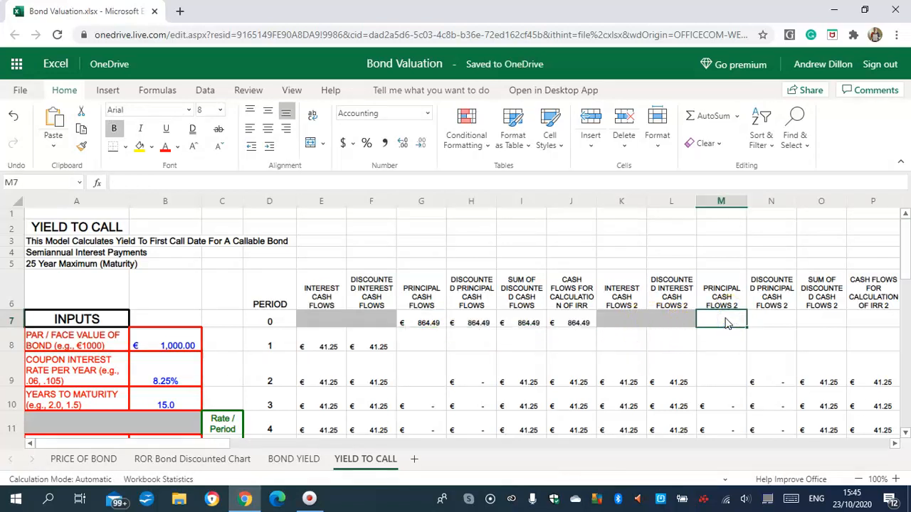
type("=")
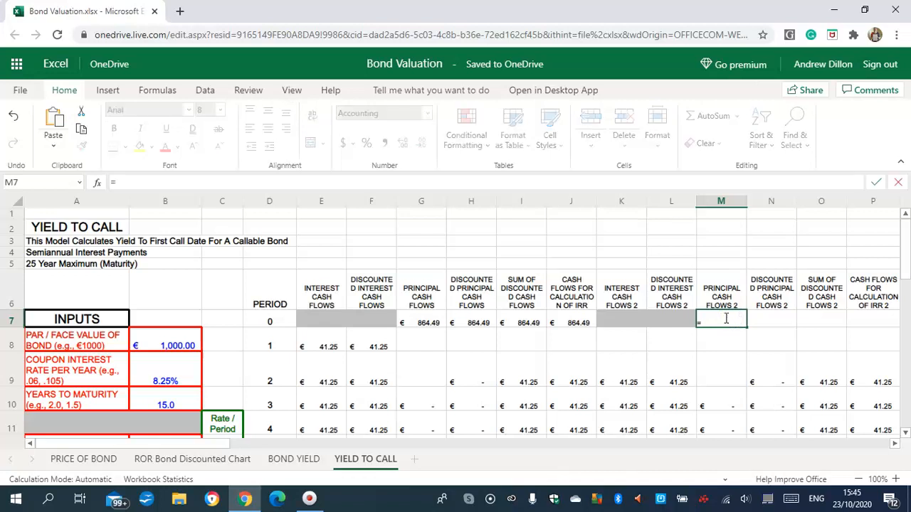
type("$B$12-1")
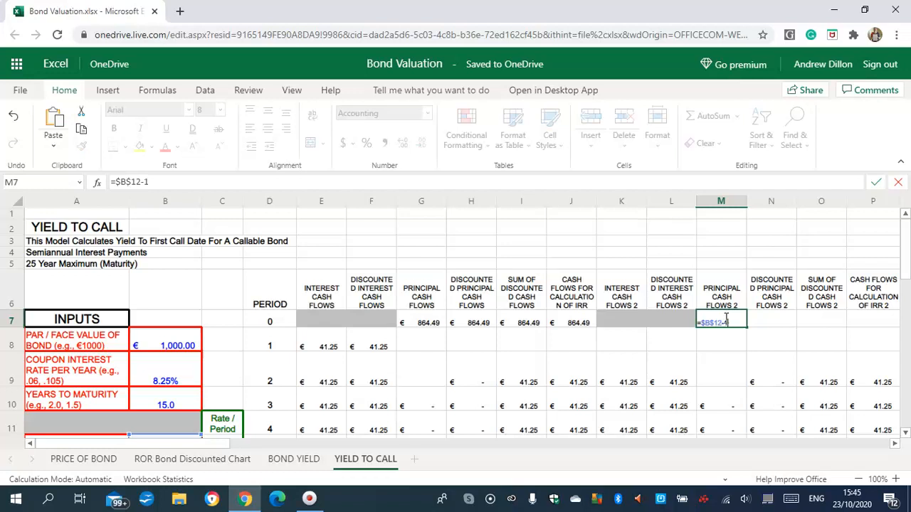
left_click(726, 331)
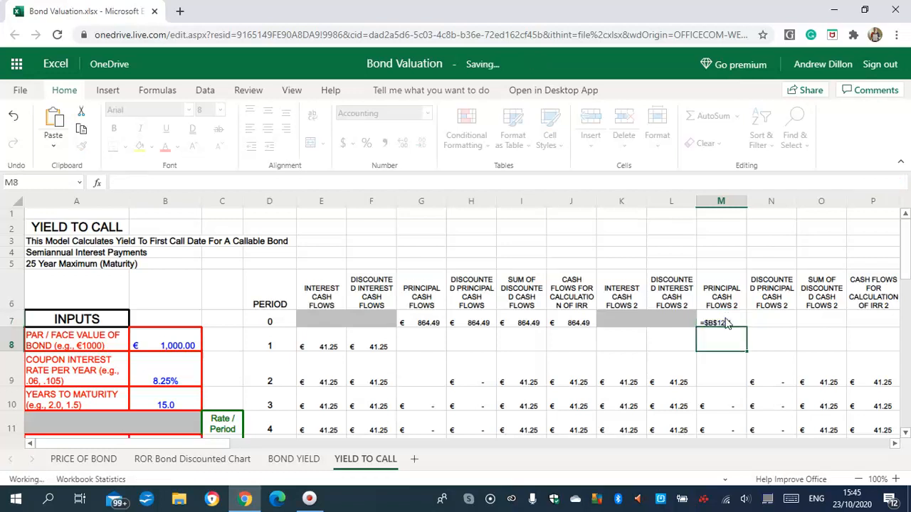
left_click(727, 323)
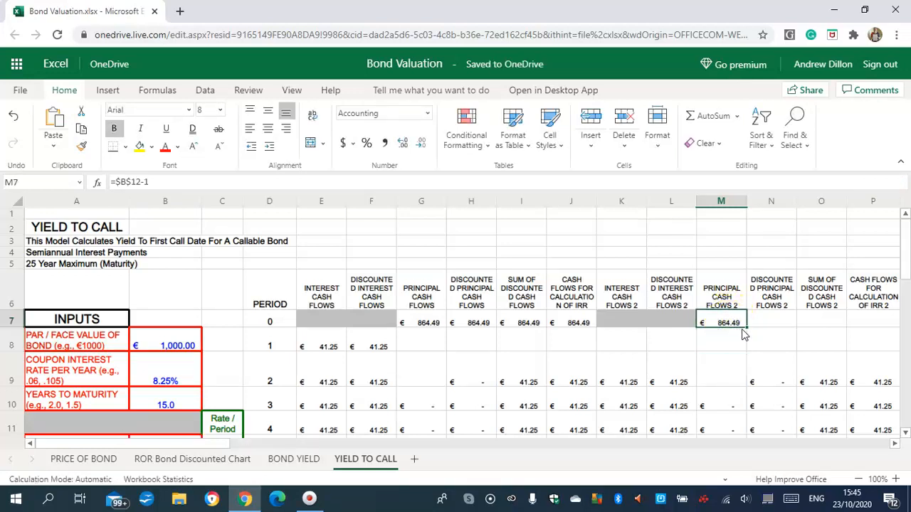
left_click_drag(745, 328, 870, 326)
left_click(787, 324)
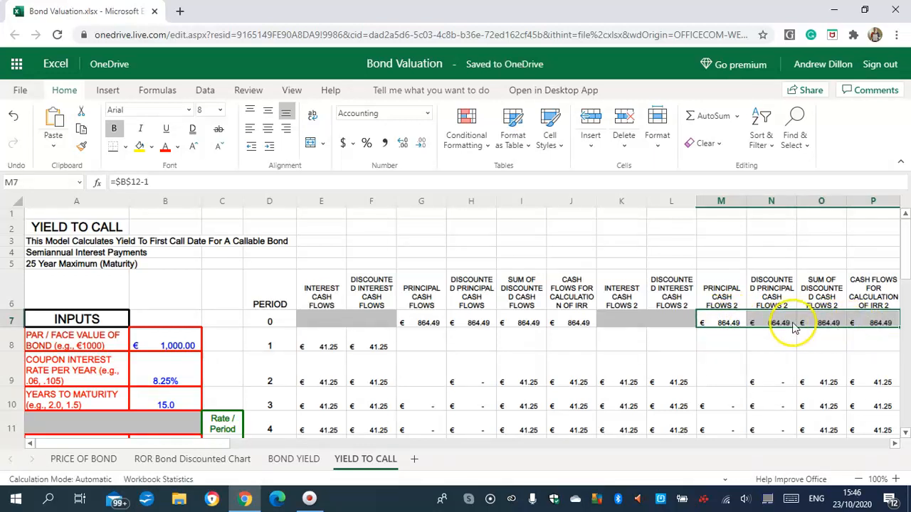
- Enter =IF(AND($B$10>0,$B$10<0.51),$B$8,0) in cell G8 to calculate the period 1 principal cash flow
left_click(418, 346)
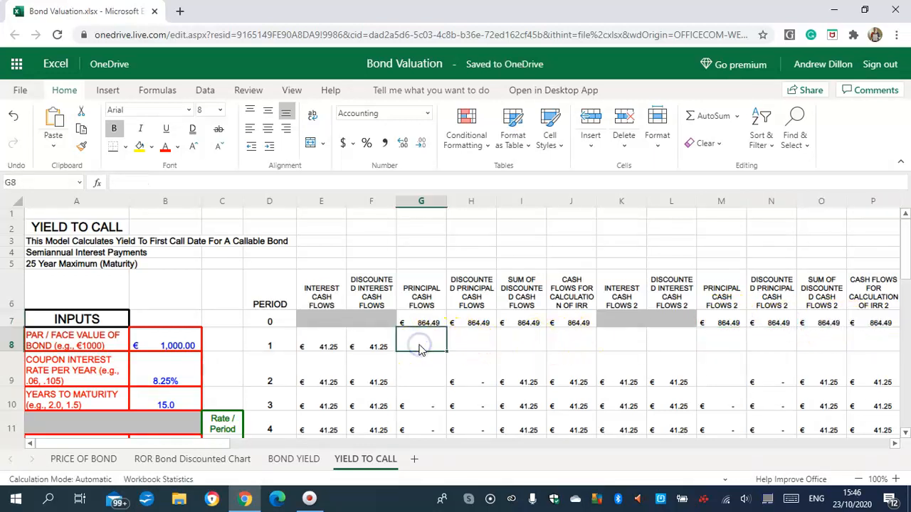
type("=")
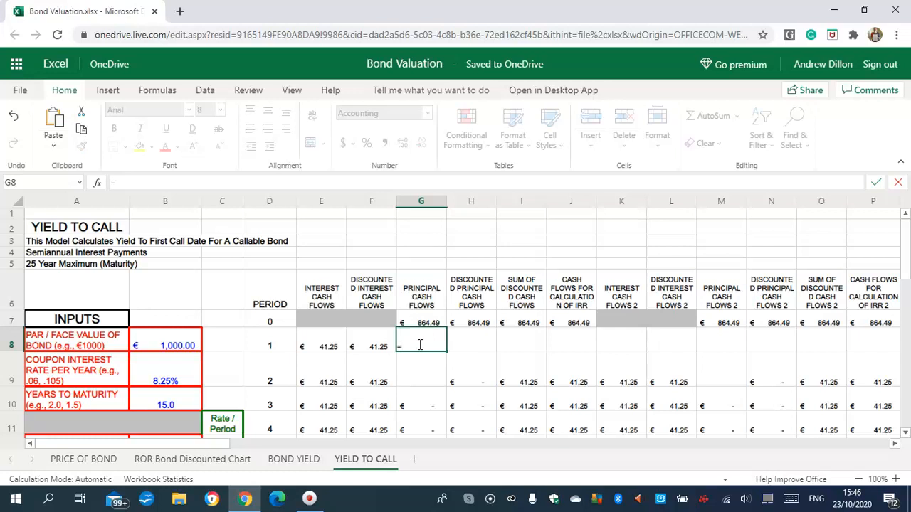
type("IF(AN")
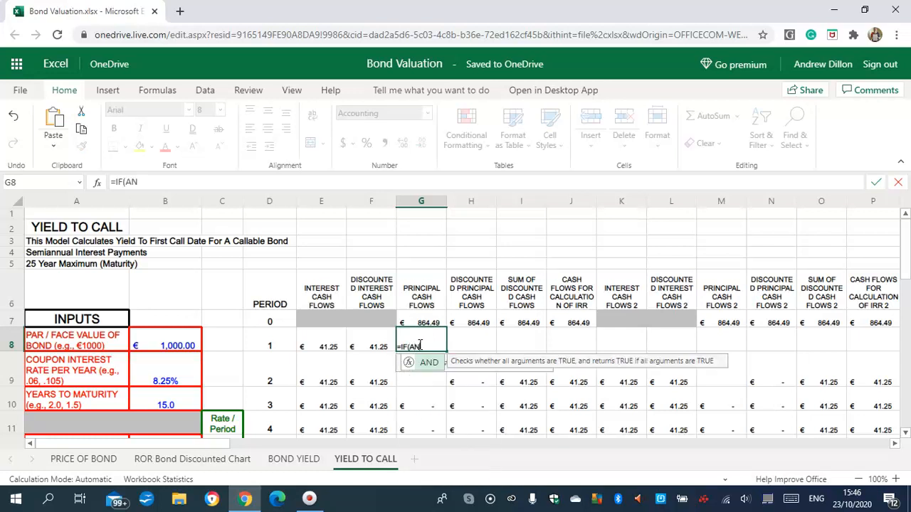
type("D(")
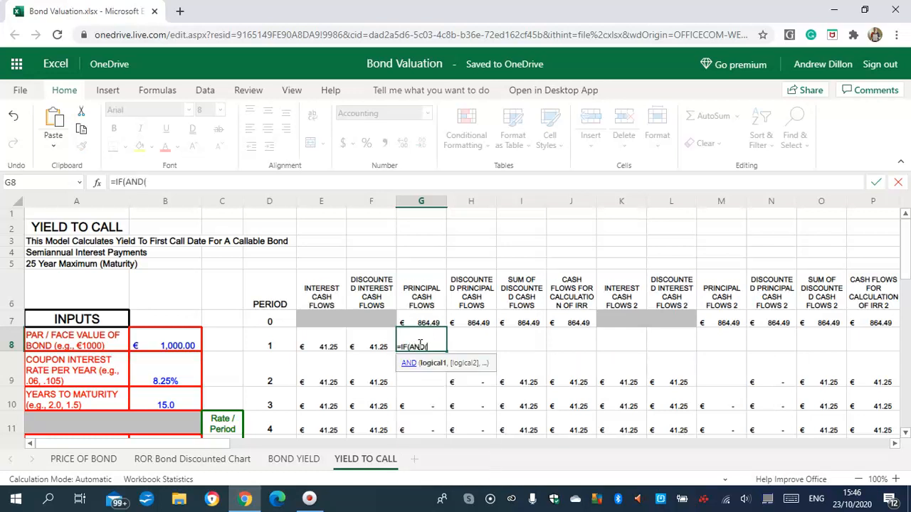
type("$B$10")
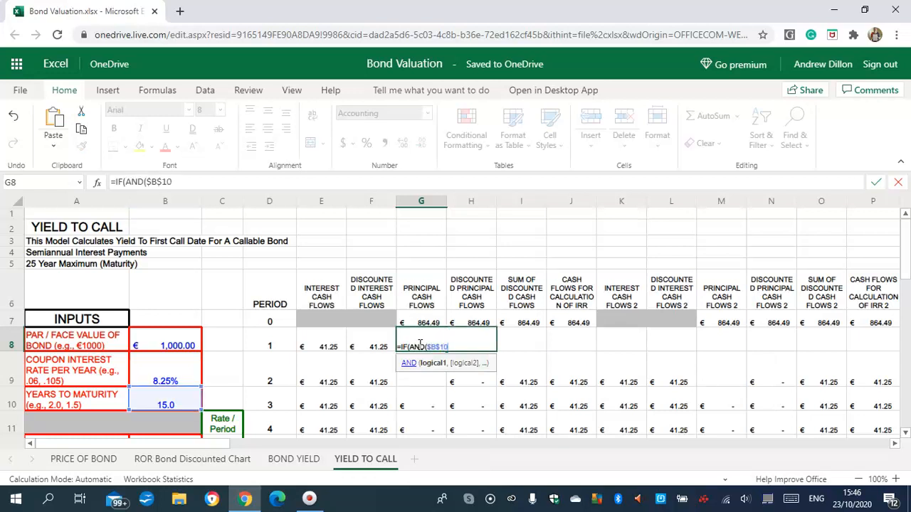
type(">0,")
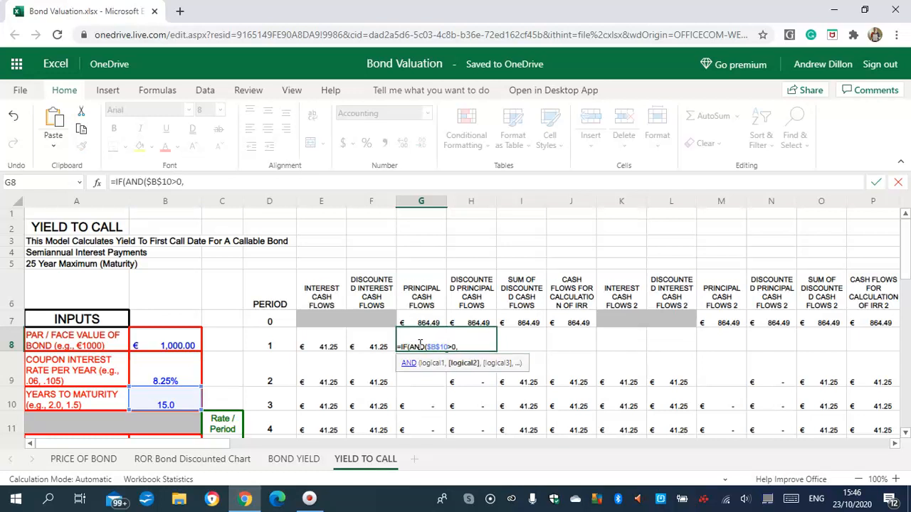
type("$B$1")
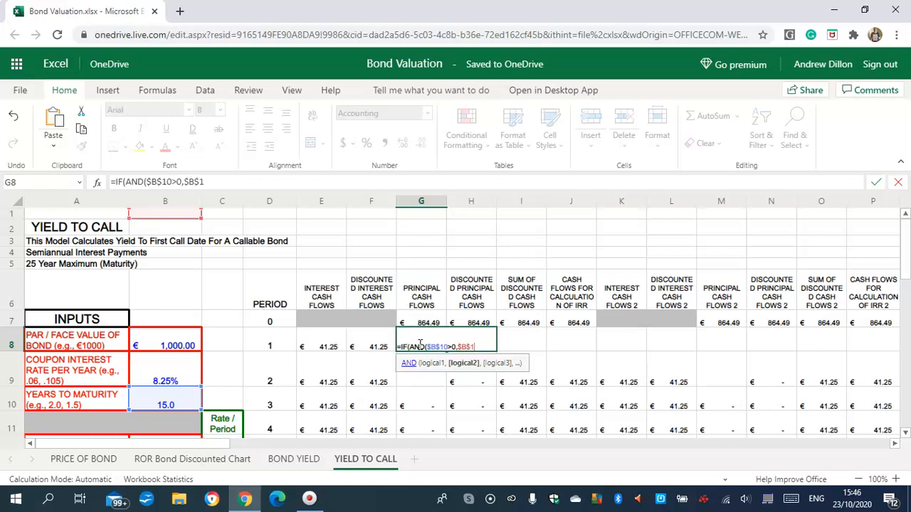
type("0")
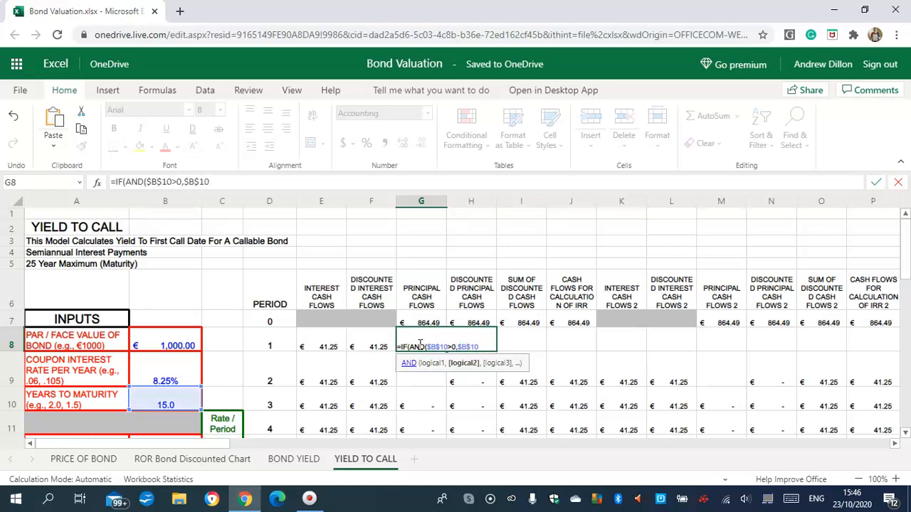
type("<0.51)")
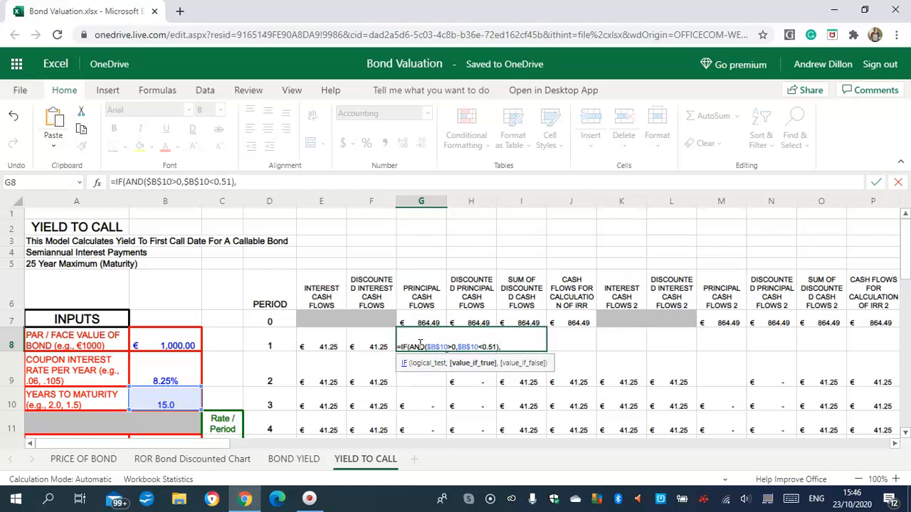
type(",$B$8,0)")
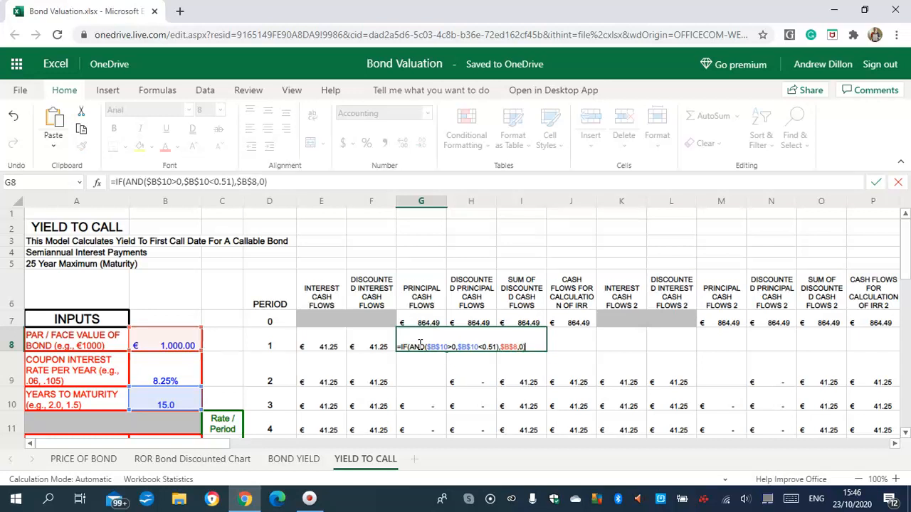
key("Return")
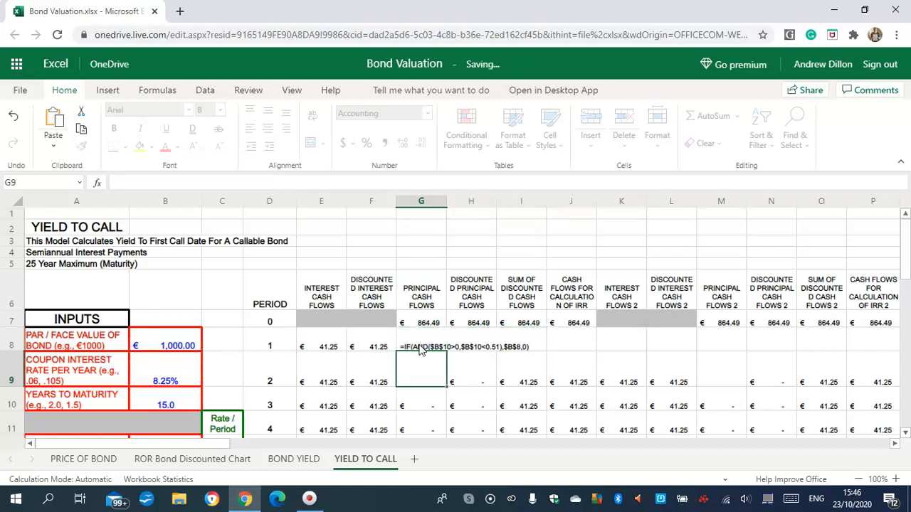
left_click(420, 348)
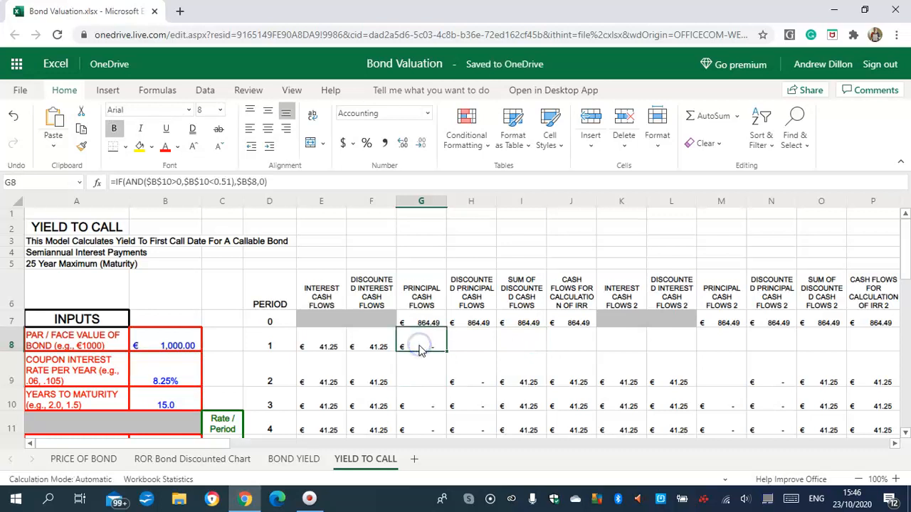
- Enter =IF($B$10>0.5,IF($B$10<1.1,$B$8,0)) in cell G9 to calculate the period 2 principal cash flow
left_click(423, 368)
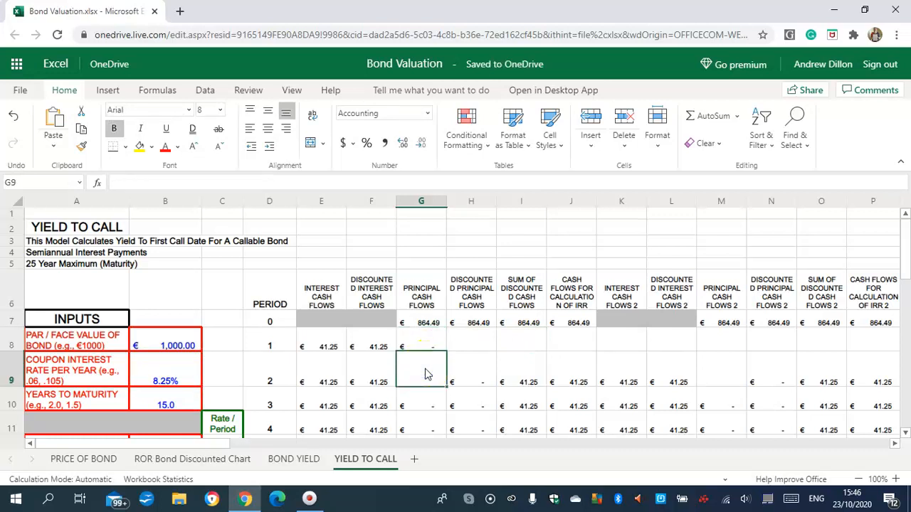
type("=")
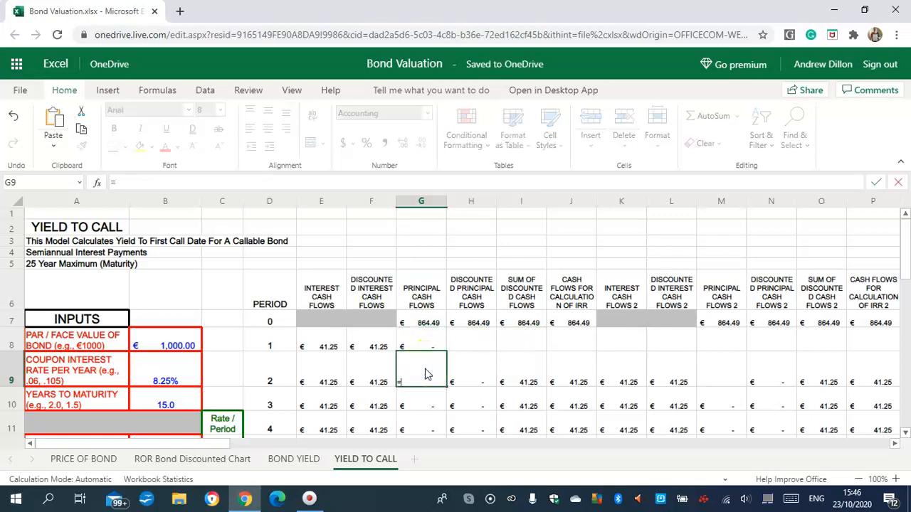
type("F")
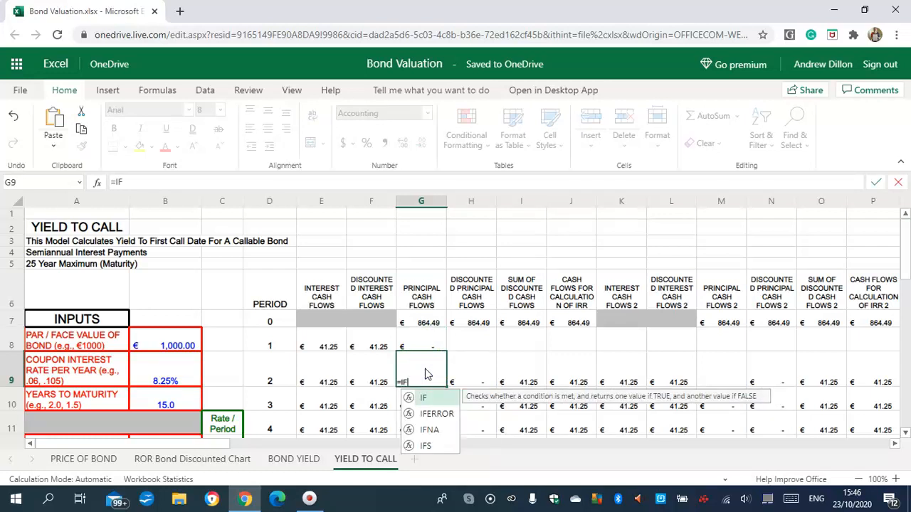
type("($B$1")
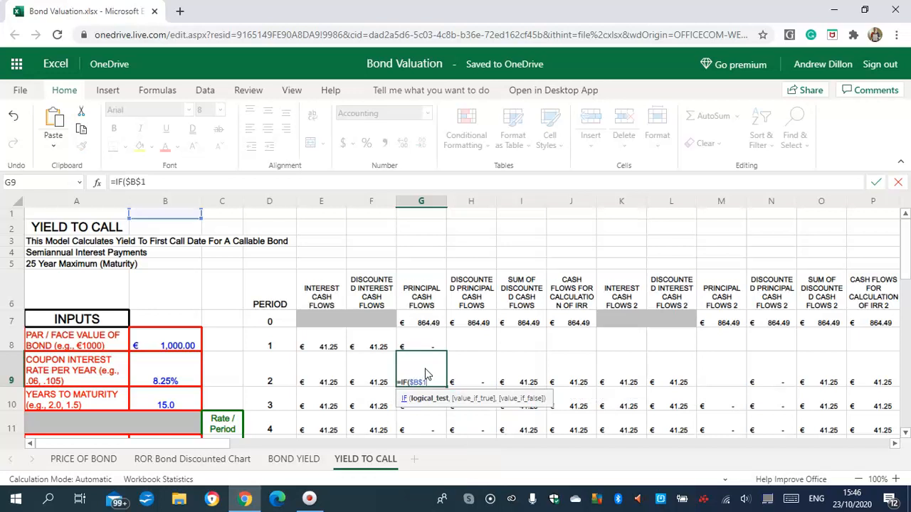
type("0")
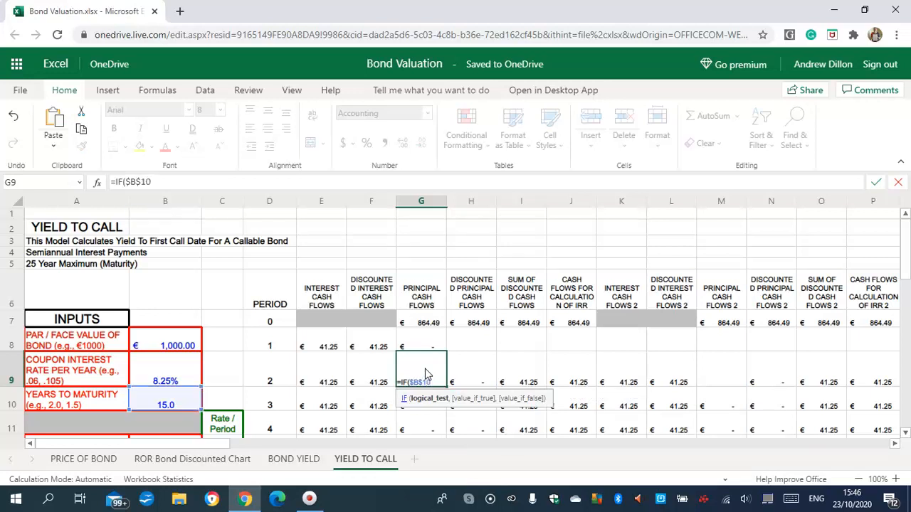
type(">0.5,IF")
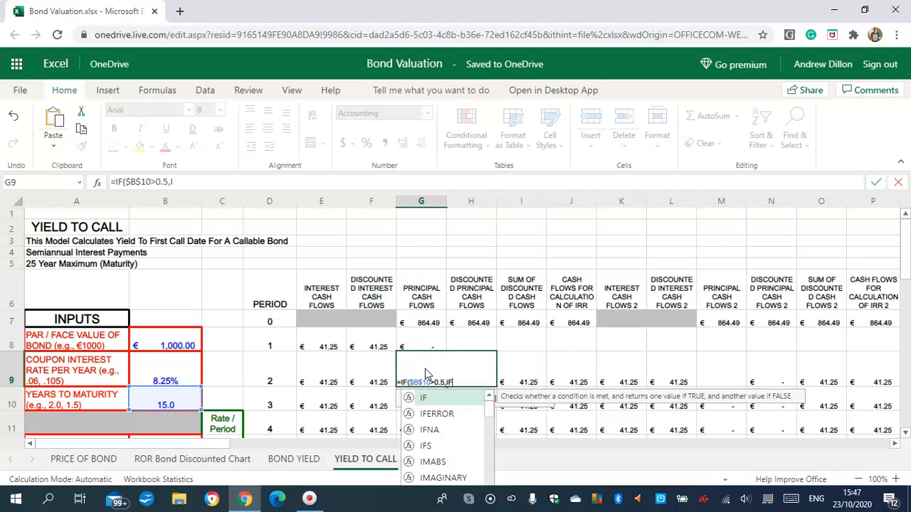
type("($B$1")
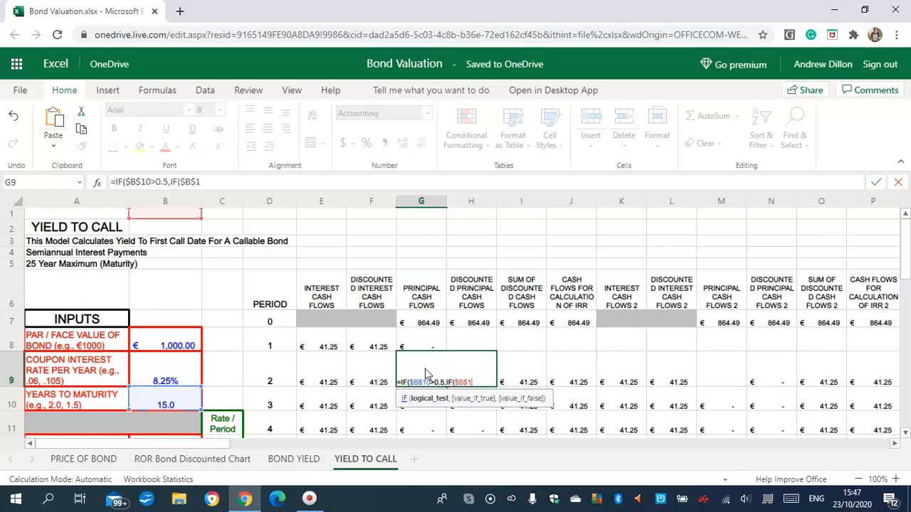
type("0<1.1")
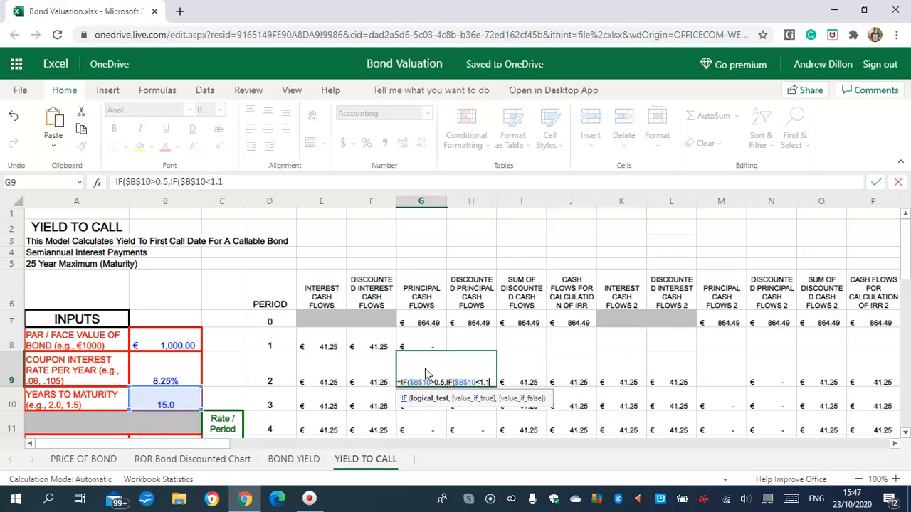
type(",$B$")
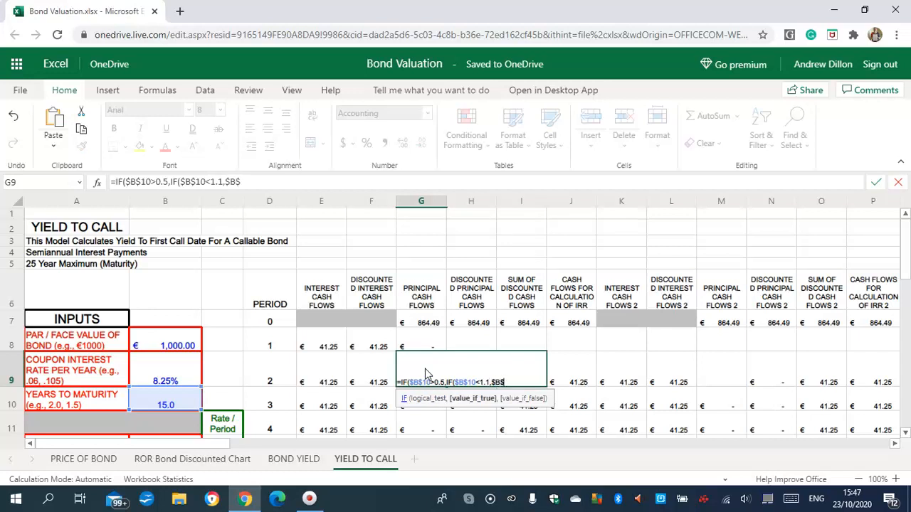
type("8,0))")
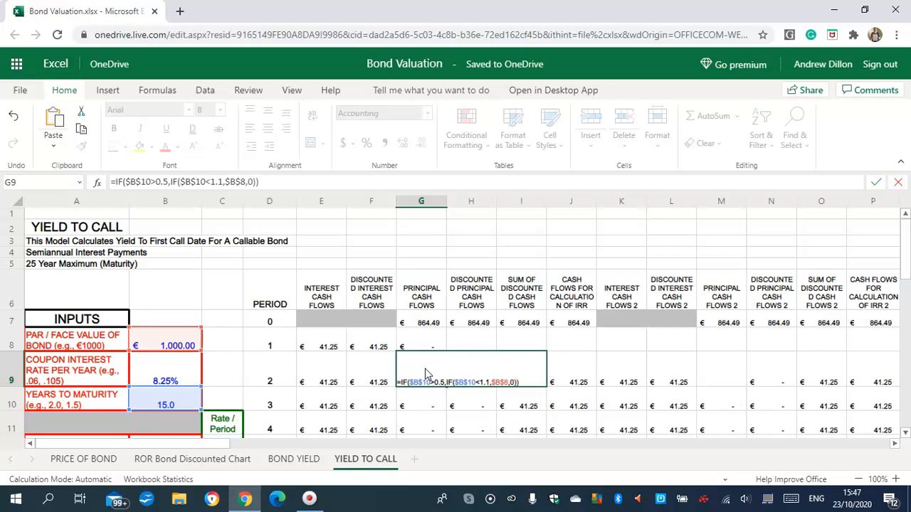
key("ctrl+Return")
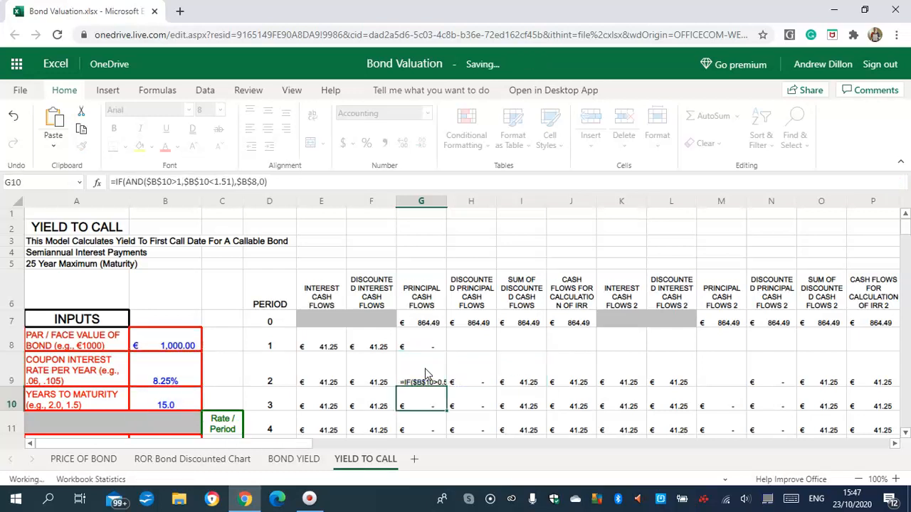
- Select cell H8 for the period 1 discounted principal cash flow
left_click(485, 340)
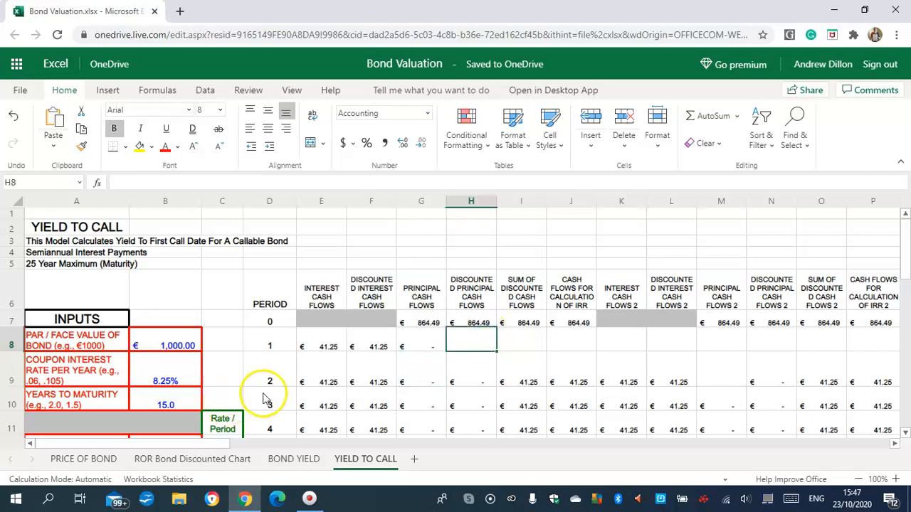